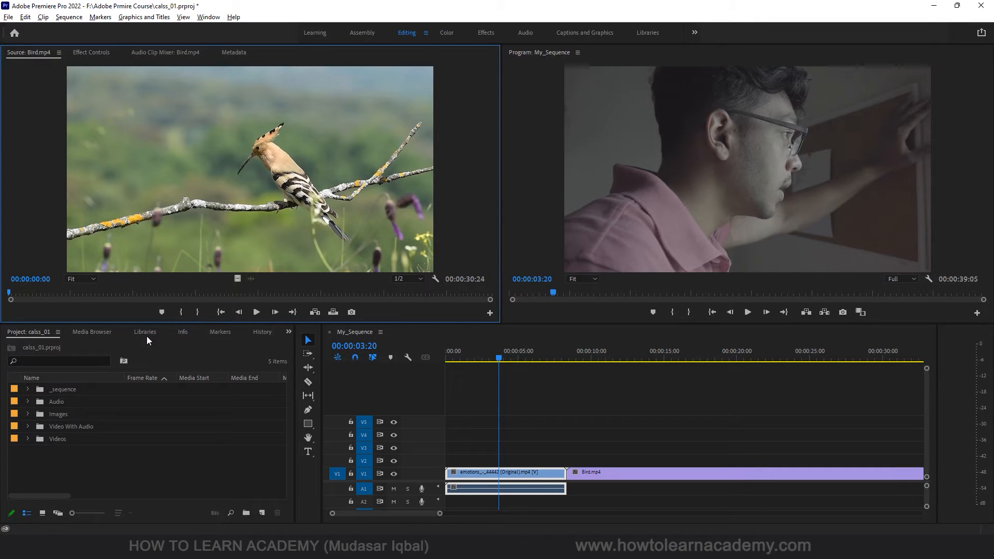
Bring up the Effects panel, close it again and return to the project's bin list.
{"action": "left_click", "coordinate": [288, 333]}
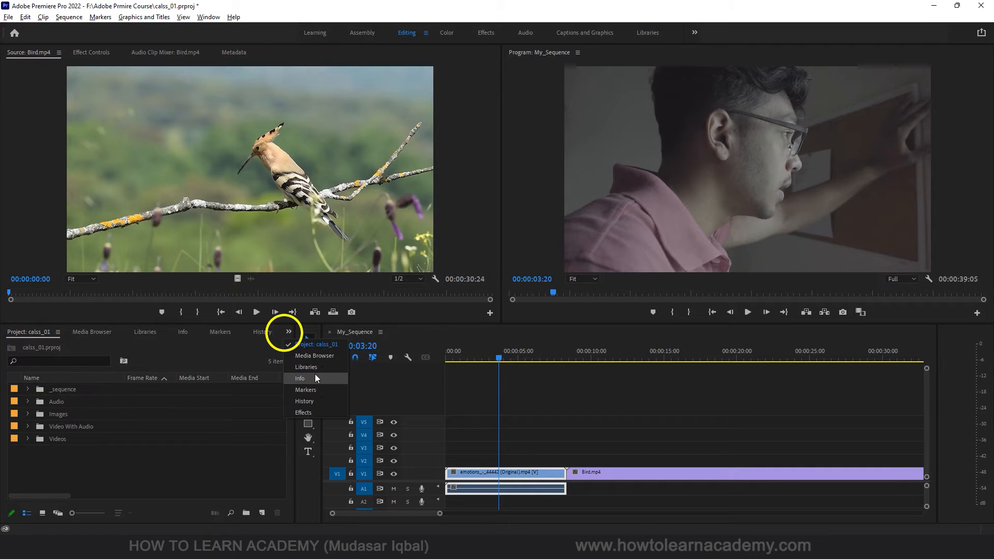
{"action": "left_click", "coordinate": [311, 412]}
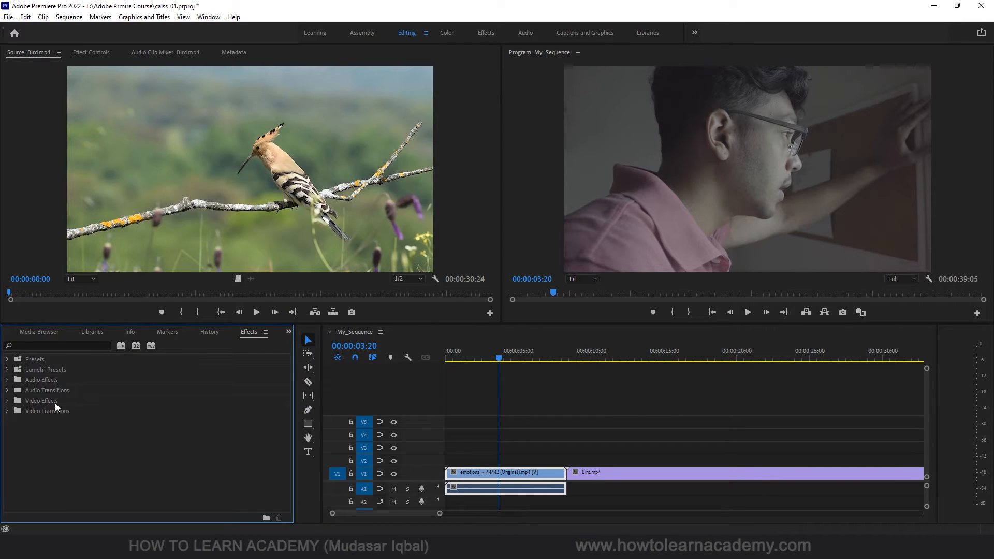
{"action": "left_click", "coordinate": [284, 333]}
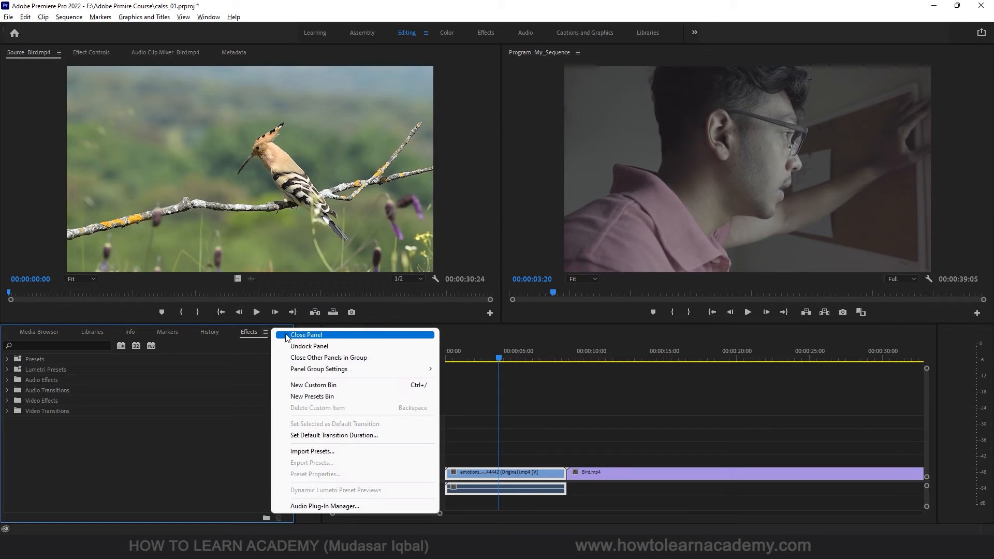
{"action": "left_click", "coordinate": [293, 335]}
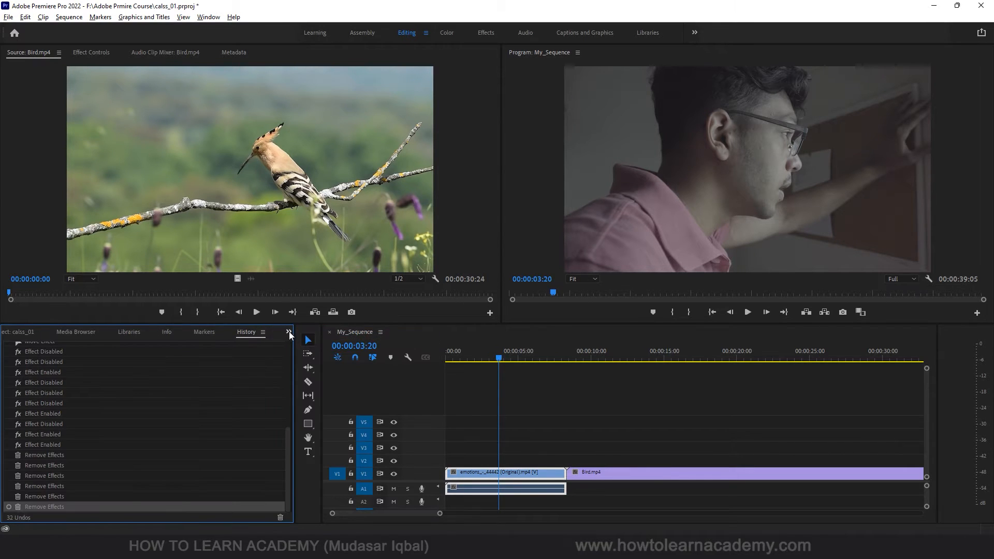
{"action": "left_click", "coordinate": [288, 331]}
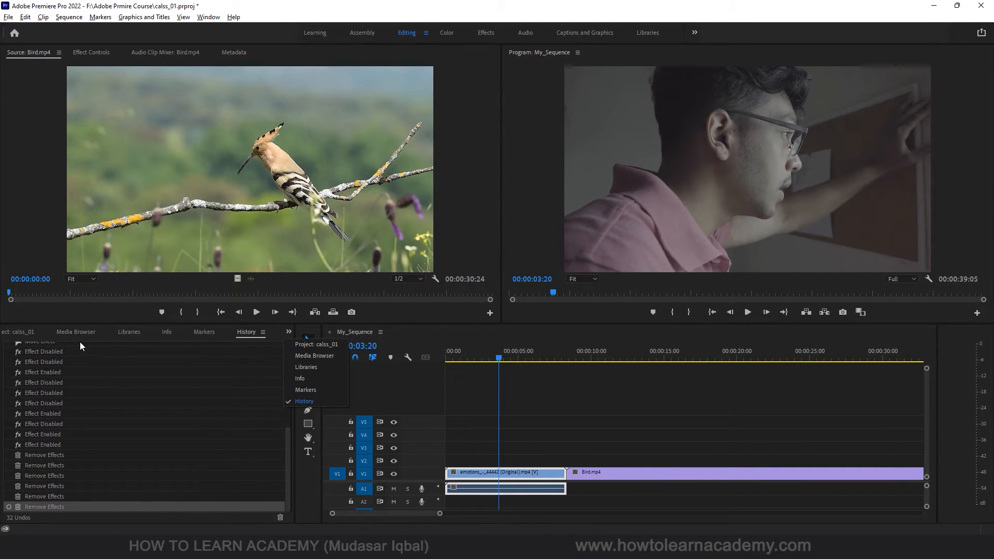
{"action": "left_click", "coordinate": [316, 344]}
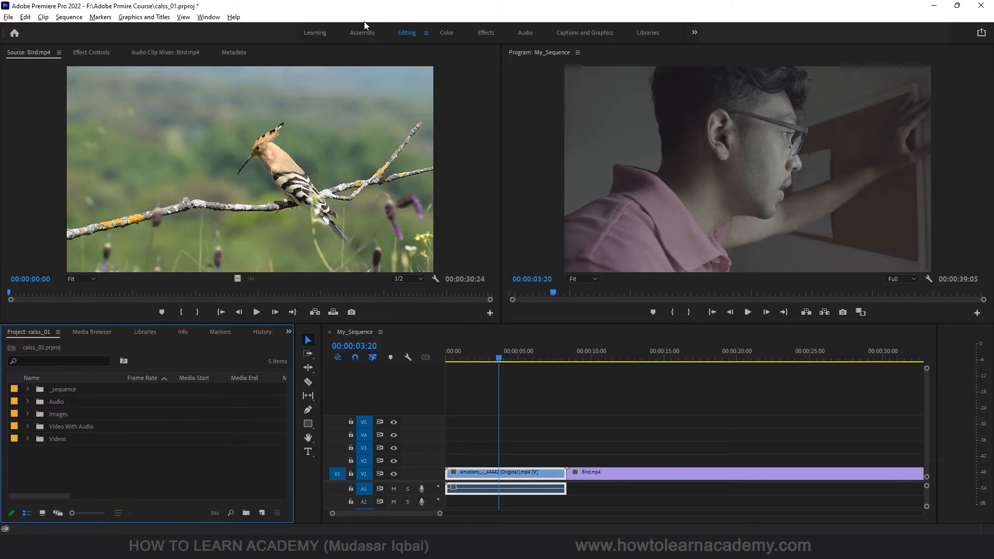
Restore the closed Effects panel to the workspace.
{"action": "left_click", "coordinate": [207, 18]}
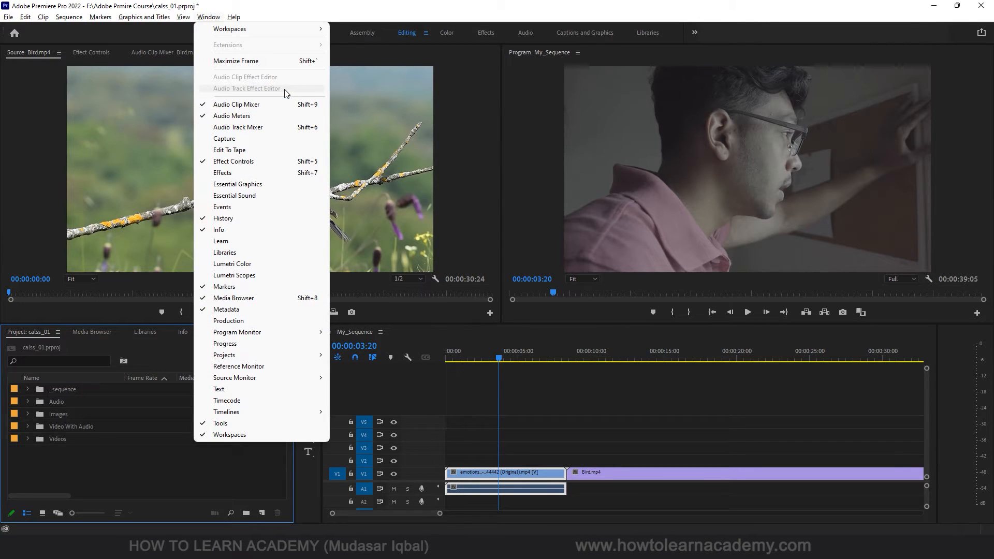
{"action": "mouse_move", "coordinate": [183, 17]}
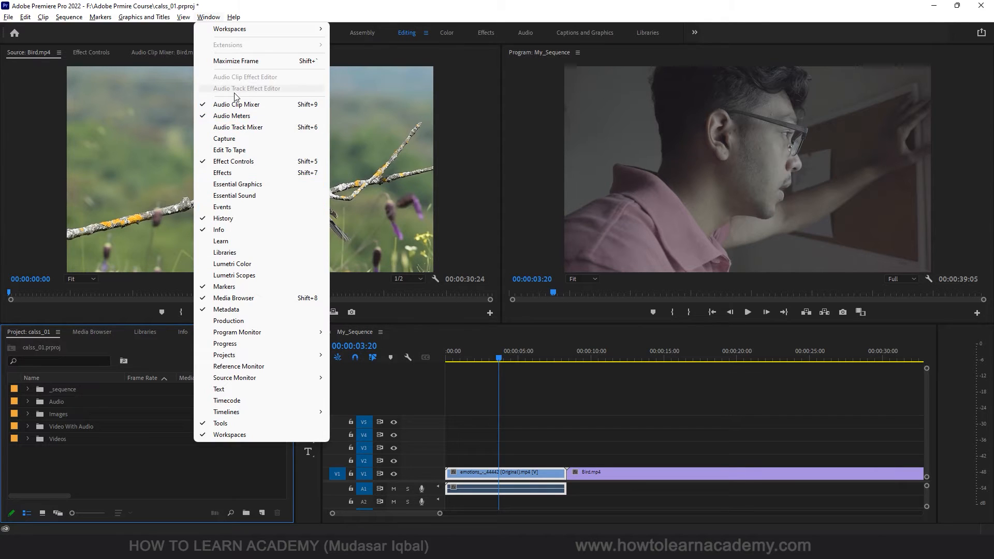
{"action": "left_click", "coordinate": [226, 175]}
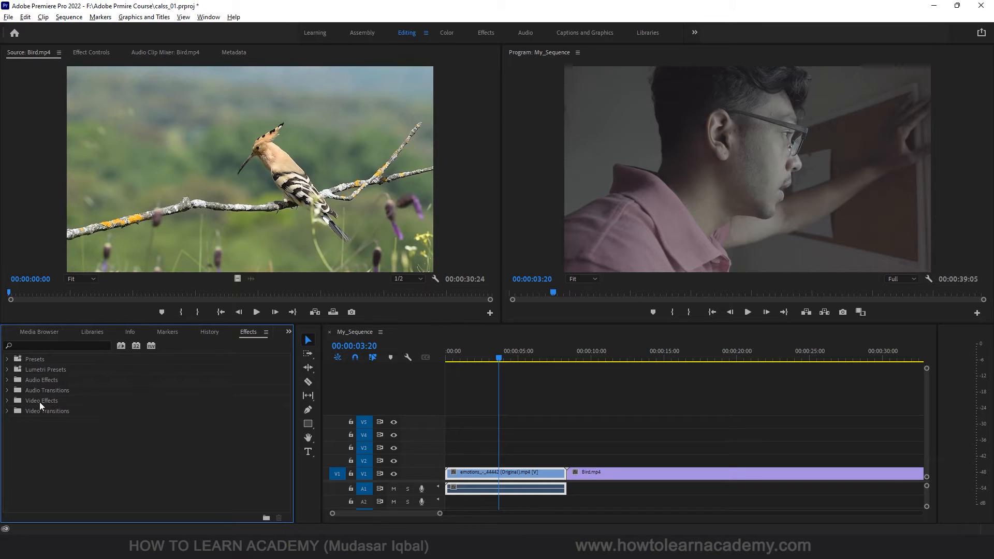
Examine the Video Effects categories and the effects inside Color Correction, and collapse both folders again.
{"action": "left_click", "coordinate": [7, 401]}
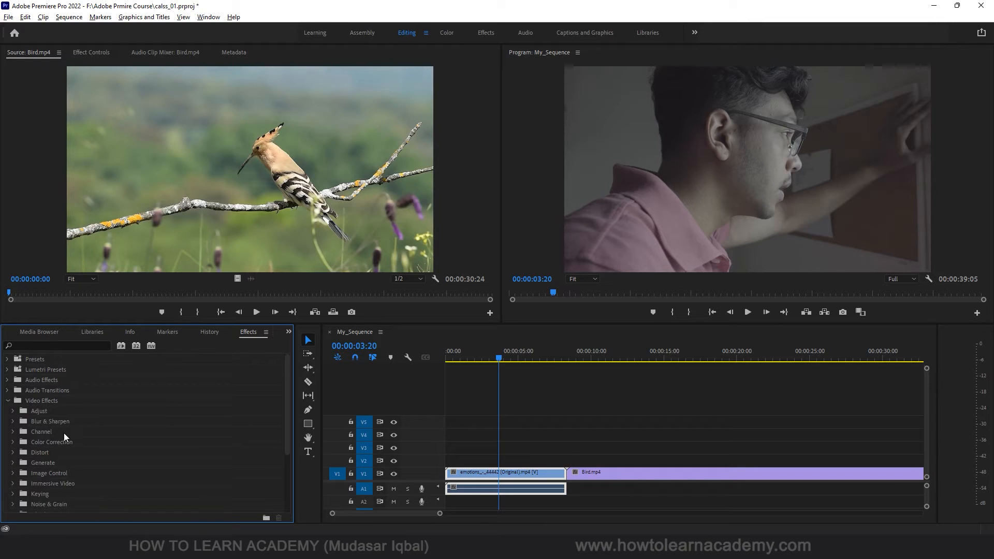
{"action": "scroll", "coordinate": [64, 433], "scroll_direction": "down", "scroll_amount": 2}
{"action": "scroll", "coordinate": [68, 434], "scroll_direction": "down", "scroll_amount": 3}
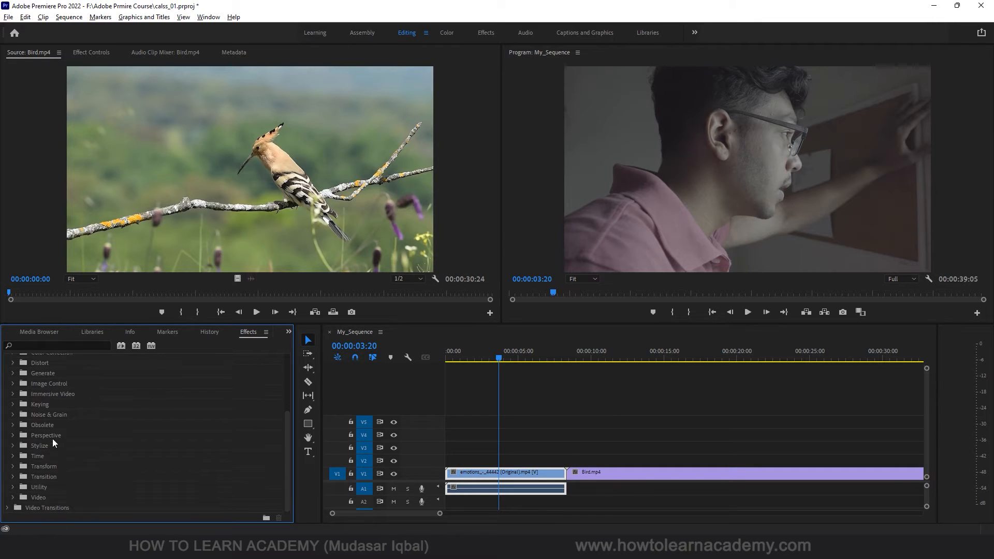
{"action": "scroll", "coordinate": [70, 505], "scroll_direction": "up", "scroll_amount": 4}
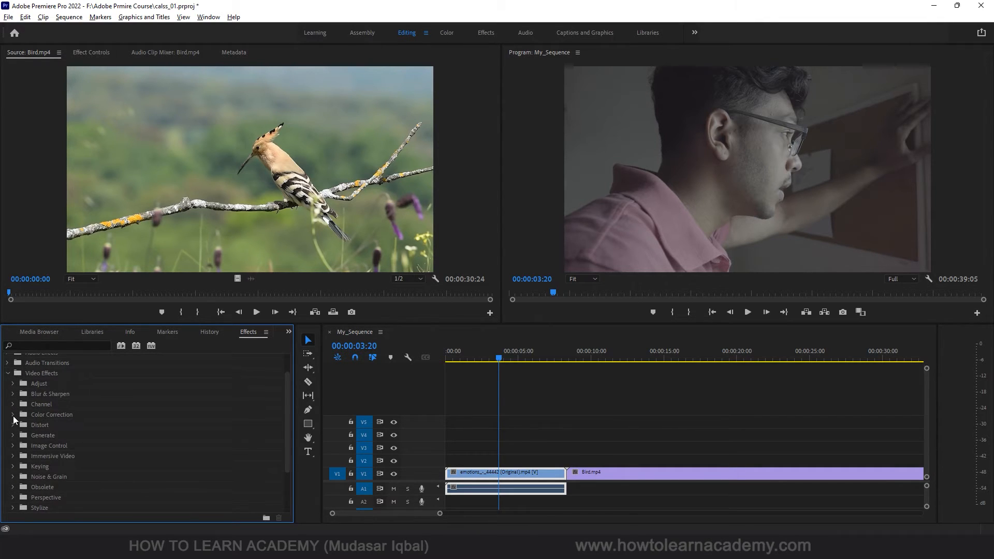
{"action": "left_click", "coordinate": [13, 414]}
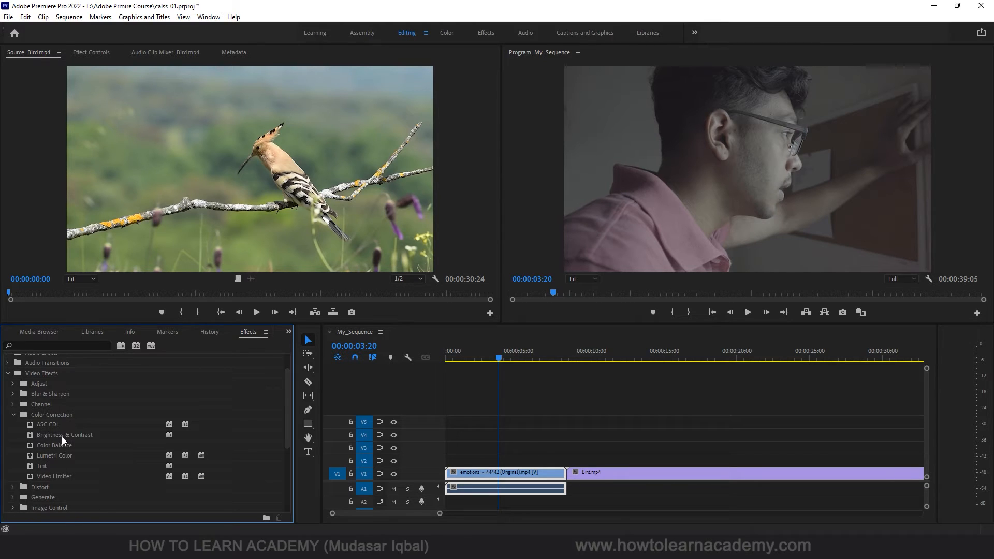
{"action": "left_click", "coordinate": [13, 414]}
{"action": "left_click", "coordinate": [7, 401]}
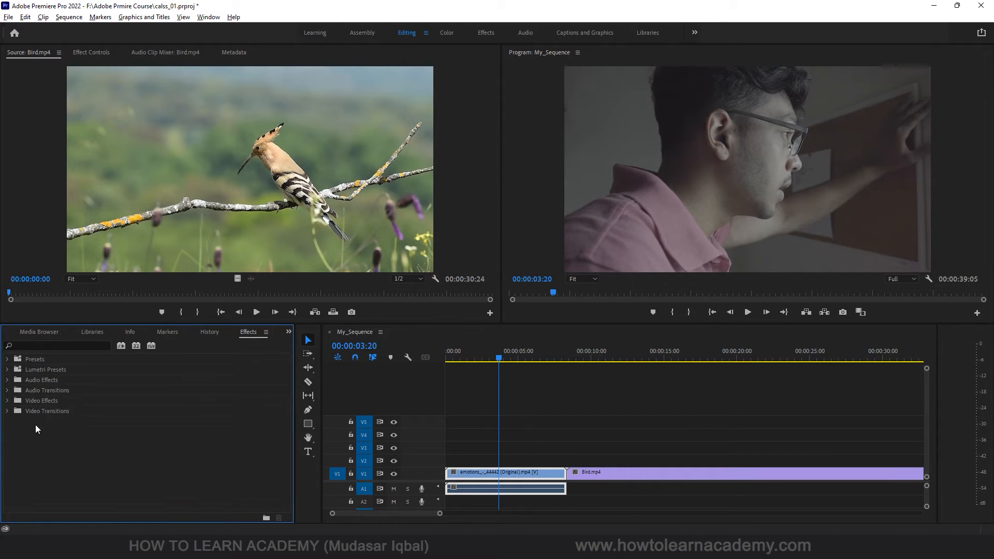
Examine the categories and effects in the Audio Effects folder and collapse it again.
{"action": "left_click", "coordinate": [8, 380]}
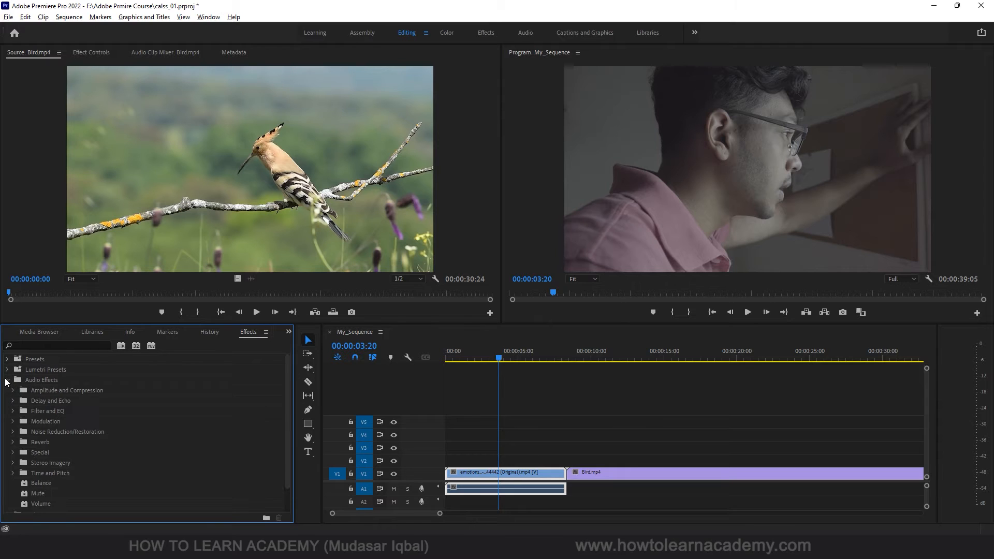
{"action": "scroll", "coordinate": [76, 462], "scroll_direction": "down", "scroll_amount": 2}
{"action": "scroll", "coordinate": [70, 449], "scroll_direction": "up", "scroll_amount": 1}
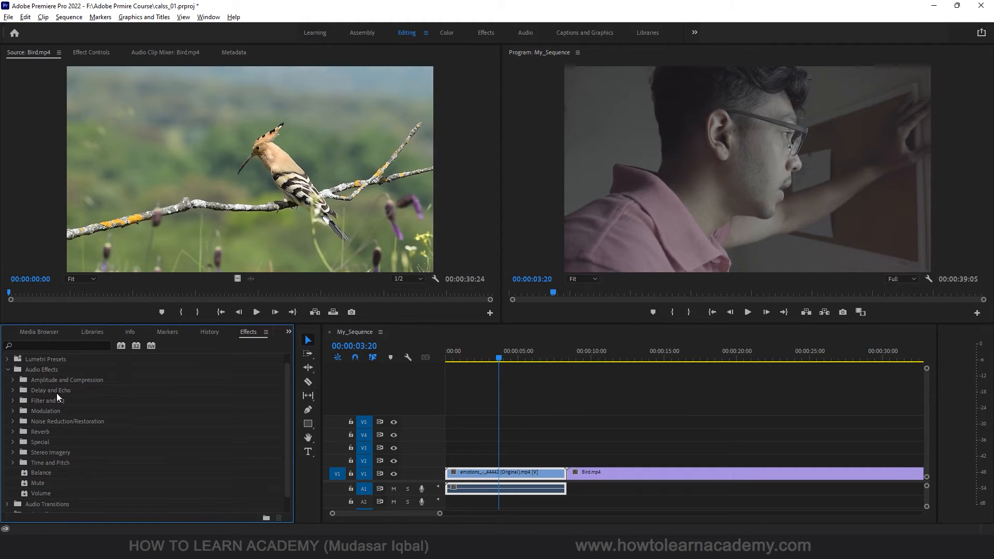
{"action": "left_click", "coordinate": [8, 370]}
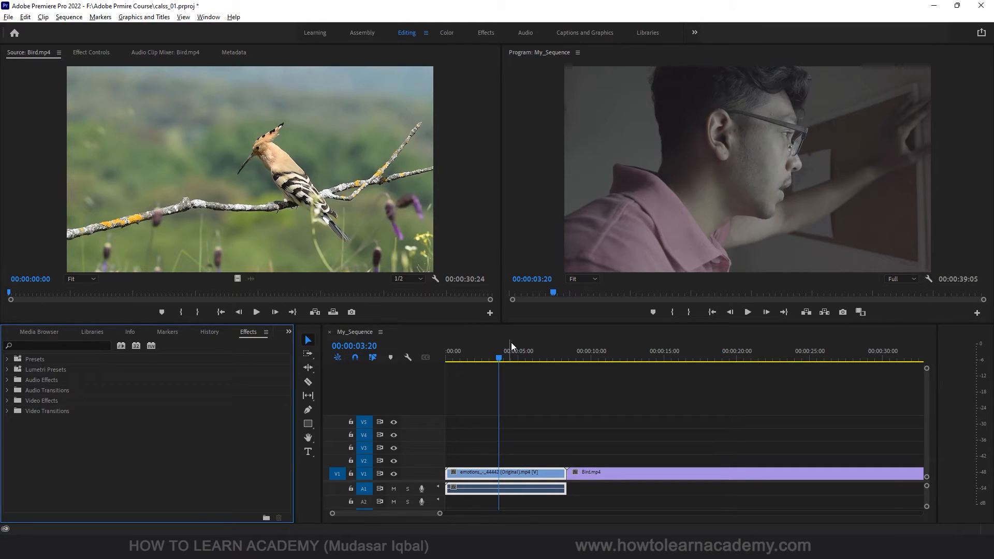
Preview the Bird.mp4 clip at 00:00:11:15, and return the playhead to 00:00:05:04 with the emotions clip selected.
{"action": "left_click", "coordinate": [530, 473]}
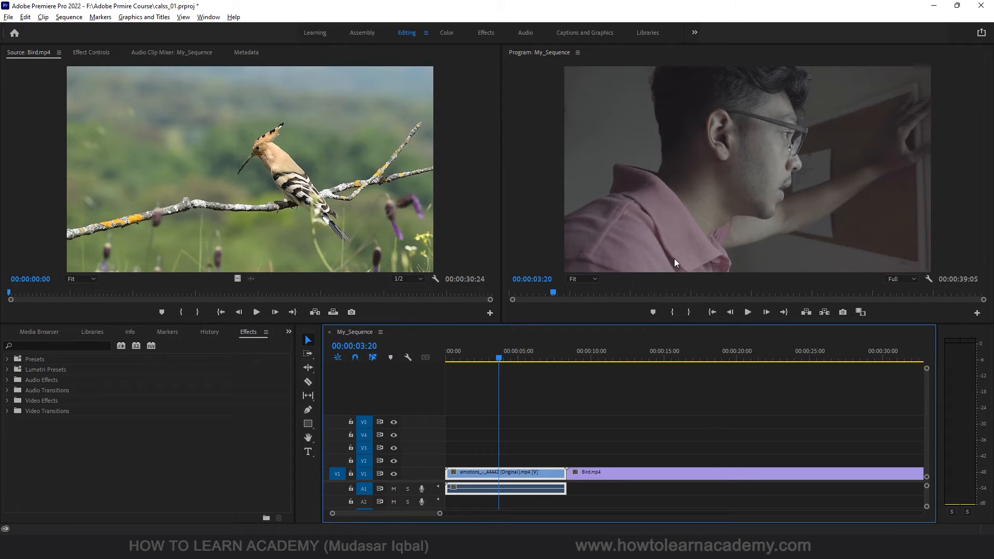
{"action": "left_click_drag", "start_coordinate": [518, 358], "coordinate": [612, 360]}
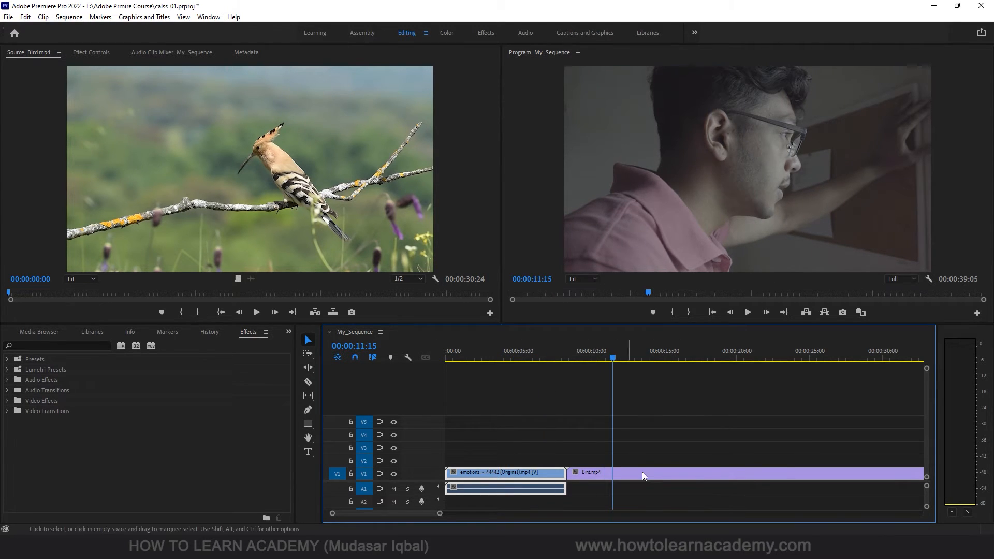
{"action": "left_click", "coordinate": [642, 474]}
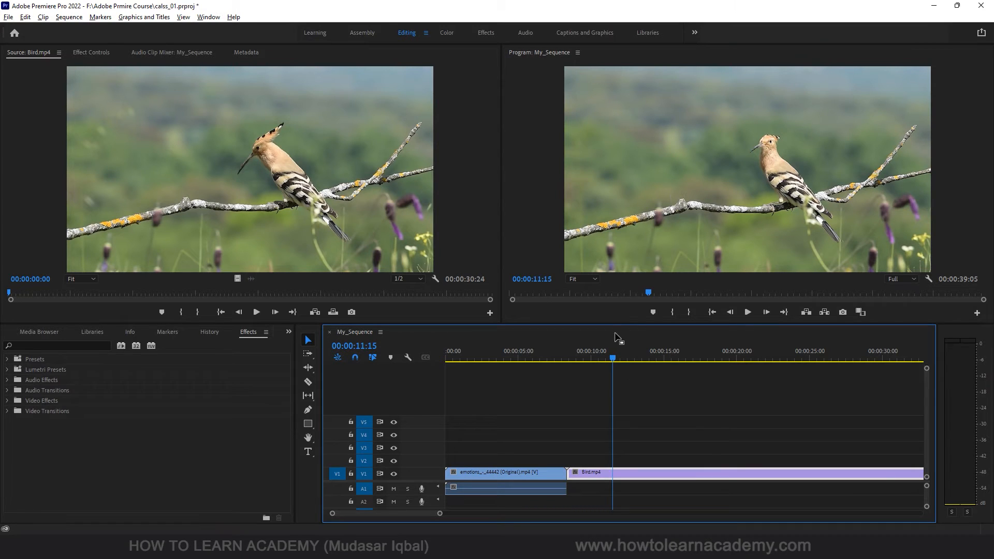
{"action": "left_click", "coordinate": [518, 362]}
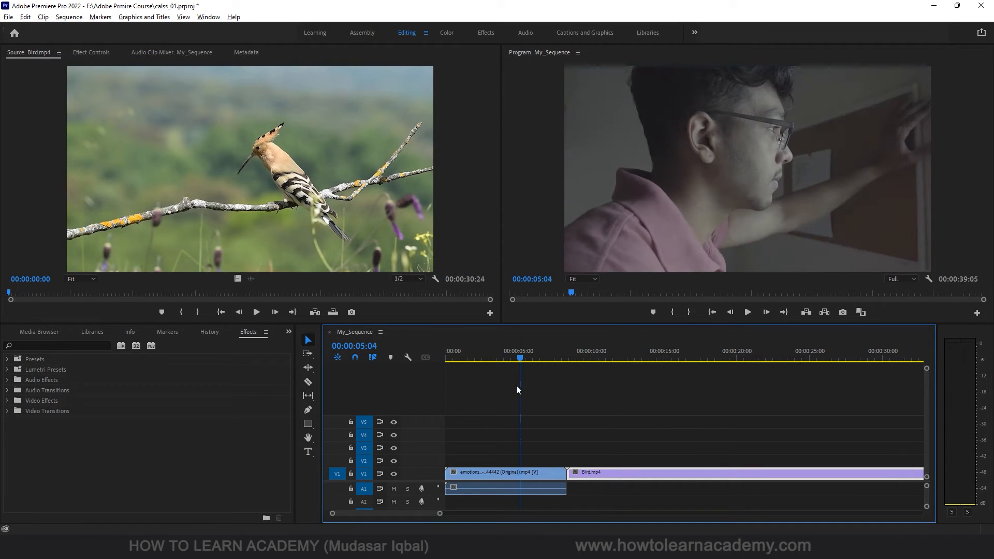
{"action": "left_click", "coordinate": [528, 479]}
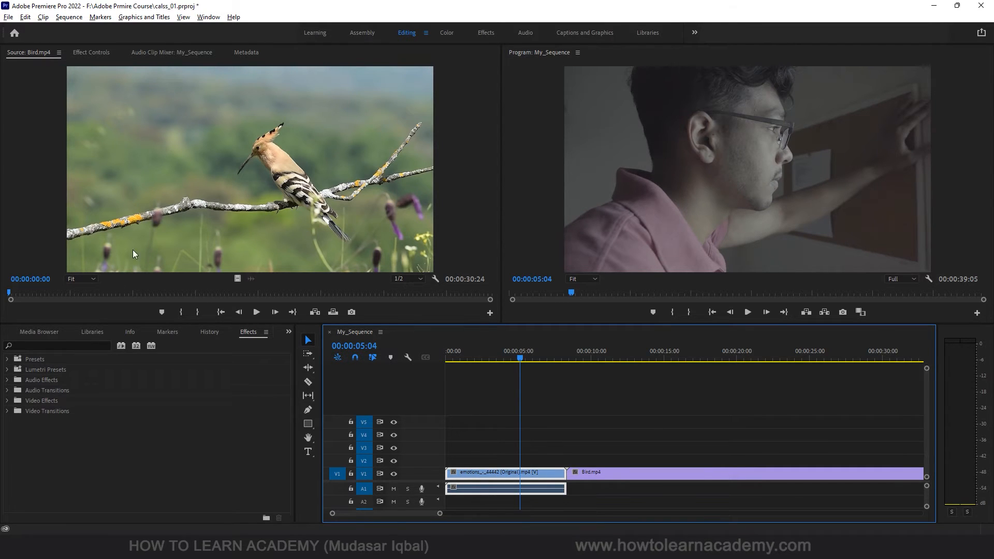
Examine the Video Effects categories and the Audio Transitions folder, and leave all effect folders collapsed.
{"action": "left_click", "coordinate": [9, 401]}
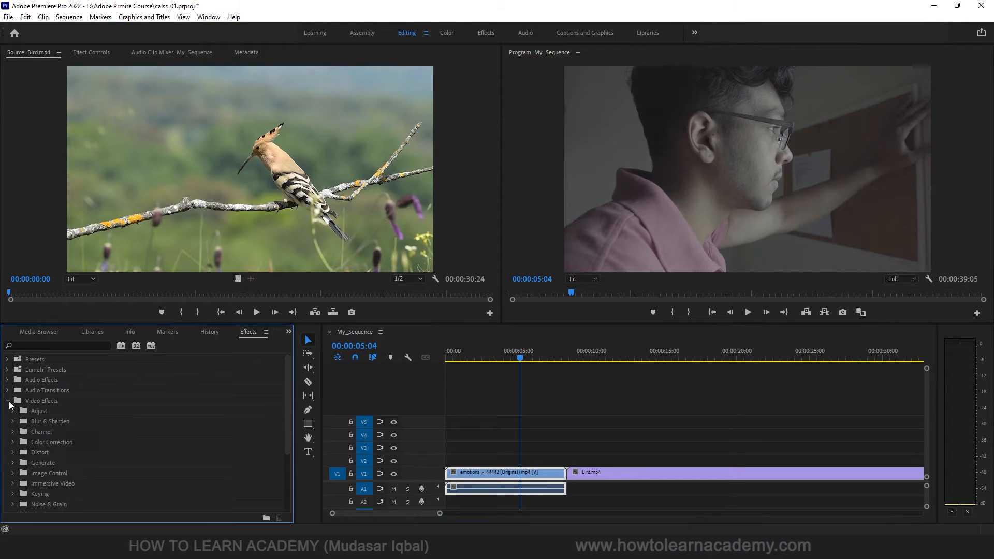
{"action": "scroll", "coordinate": [54, 443], "scroll_direction": "down", "scroll_amount": 2}
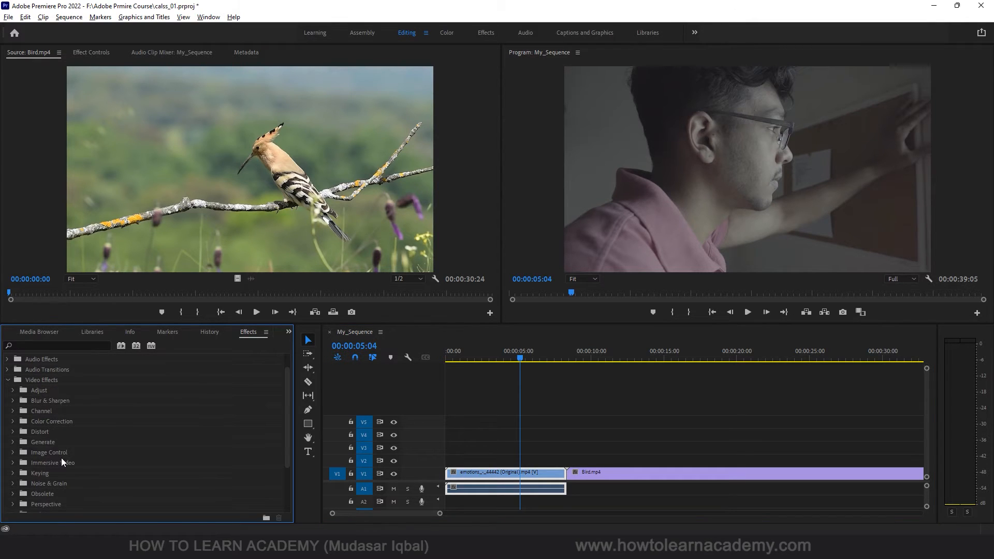
{"action": "scroll", "coordinate": [49, 471], "scroll_direction": "down", "scroll_amount": 2}
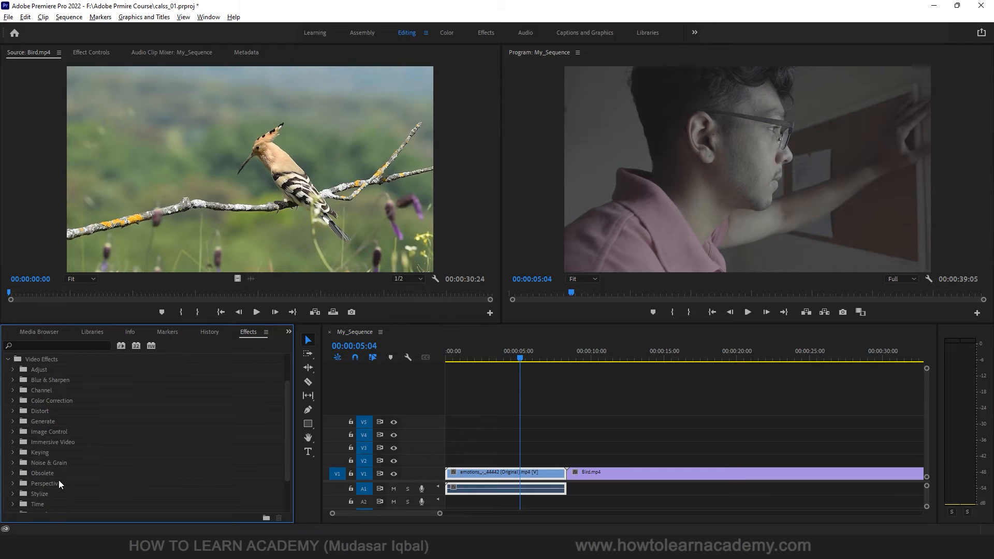
{"action": "scroll", "coordinate": [59, 484], "scroll_direction": "up", "scroll_amount": 1}
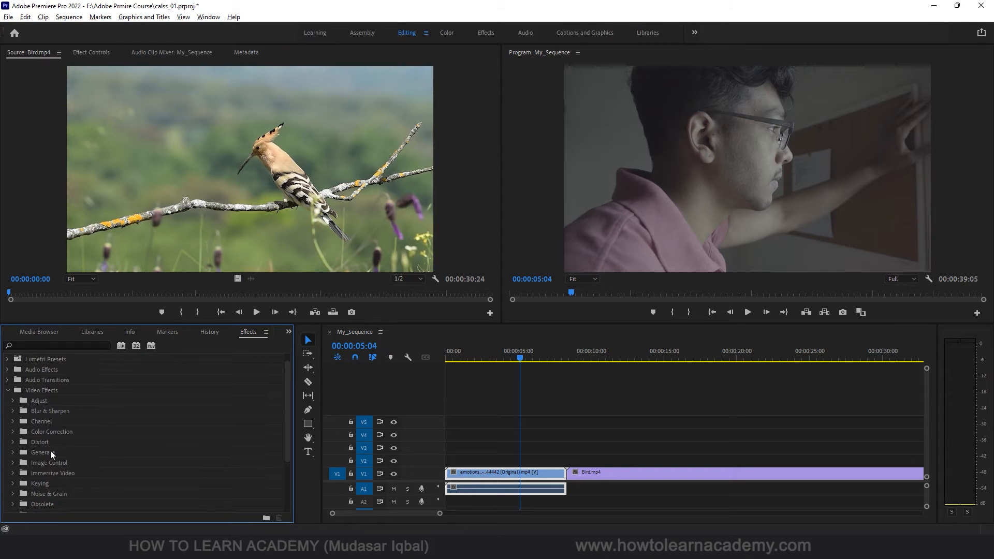
{"action": "left_click", "coordinate": [7, 391]}
{"action": "left_click", "coordinate": [7, 391]}
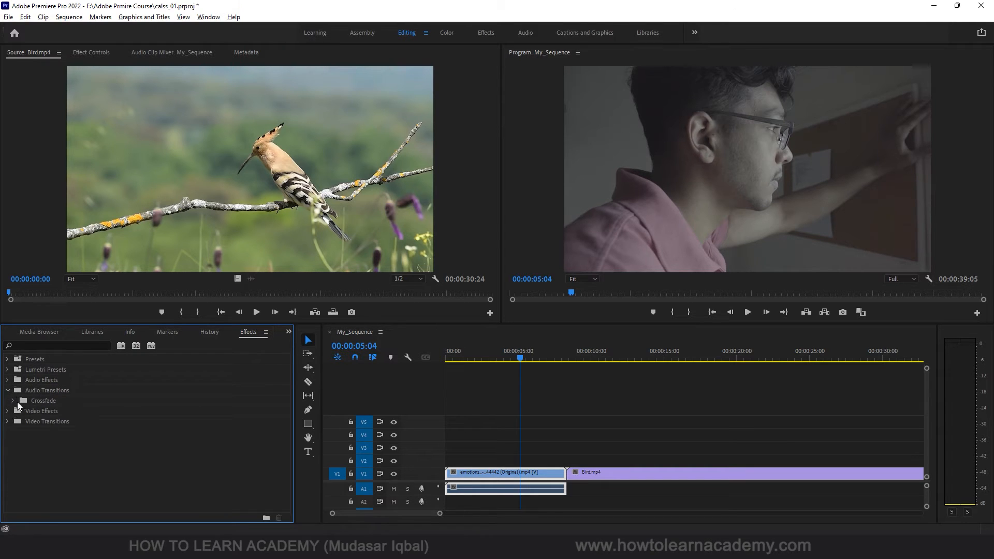
{"action": "left_click", "coordinate": [7, 391]}
{"action": "left_click", "coordinate": [7, 400]}
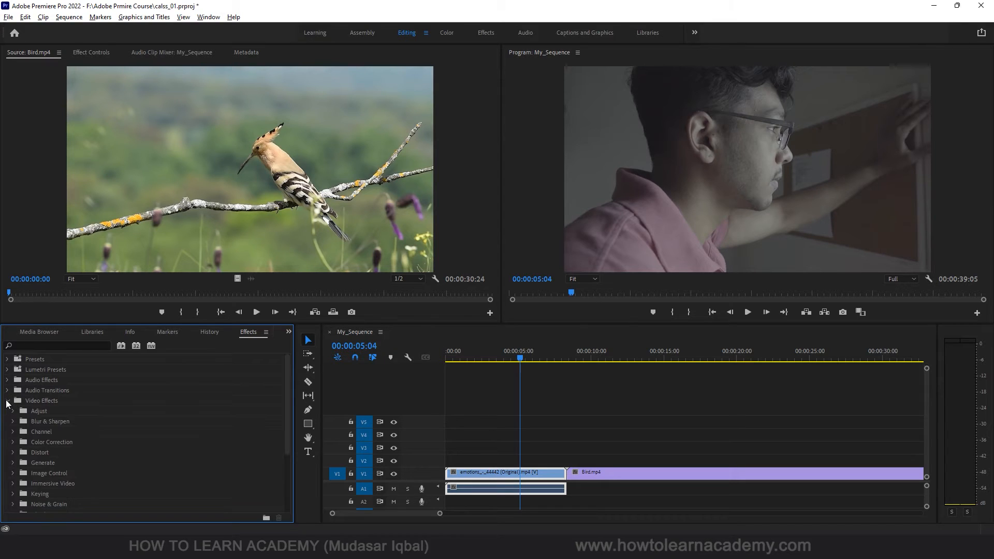
{"action": "scroll", "coordinate": [39, 461], "scroll_direction": "down", "scroll_amount": 3}
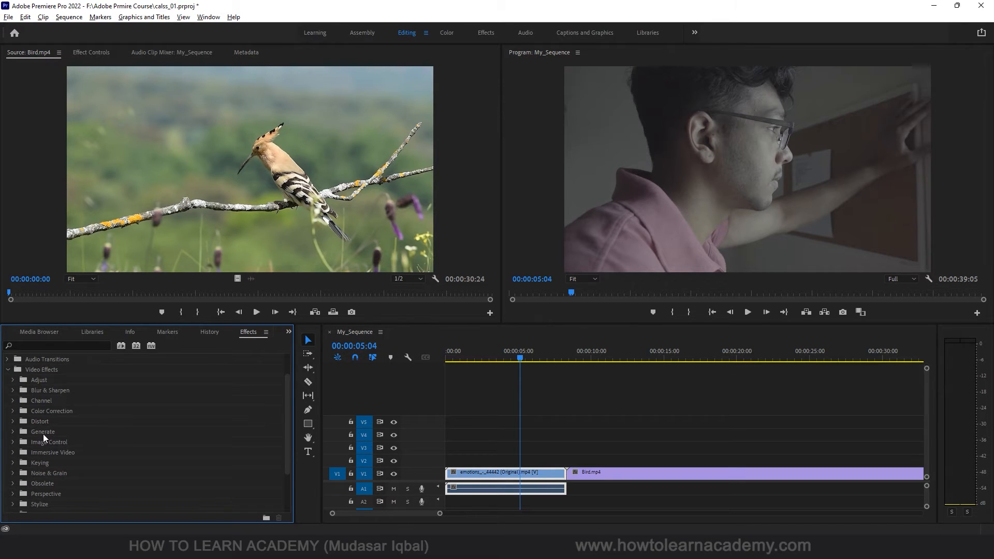
{"action": "scroll", "coordinate": [73, 458], "scroll_direction": "down", "scroll_amount": 1}
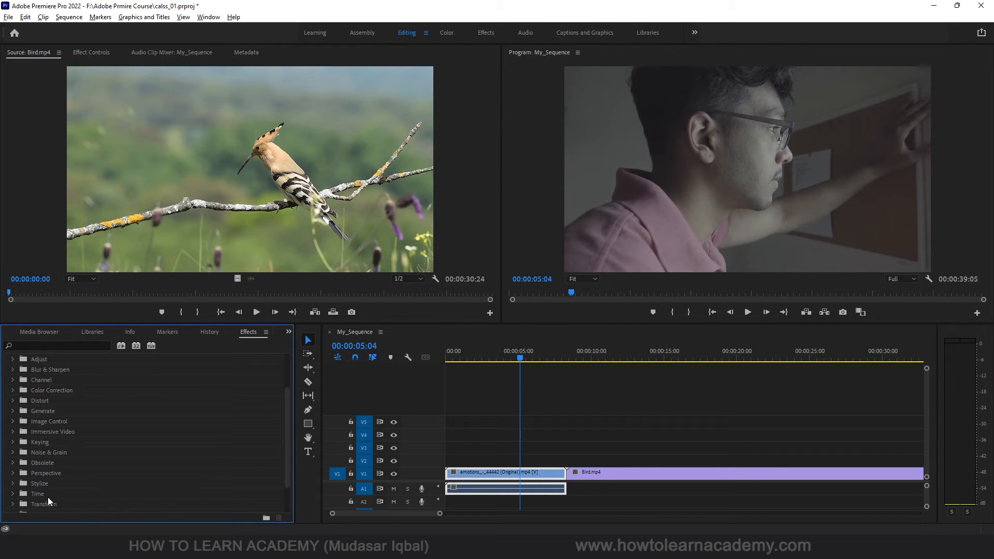
{"action": "scroll", "coordinate": [48, 474], "scroll_direction": "down", "scroll_amount": 1}
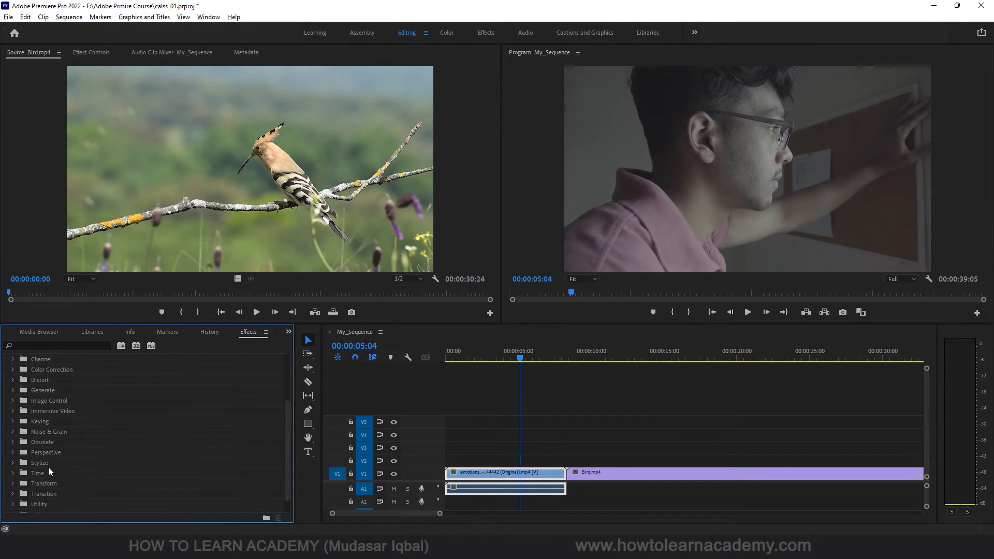
{"action": "scroll", "coordinate": [57, 464], "scroll_direction": "up", "scroll_amount": 3}
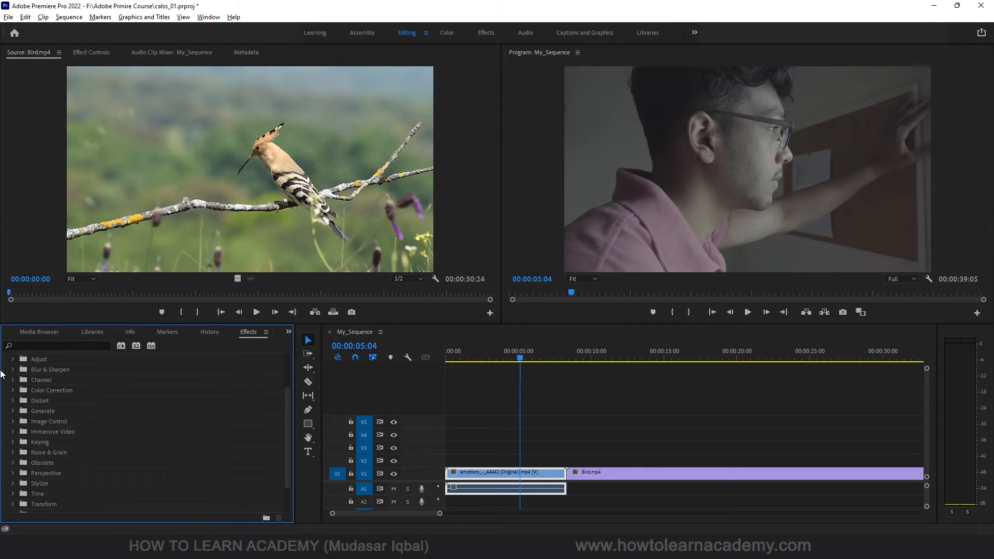
{"action": "left_click", "coordinate": [8, 380]}
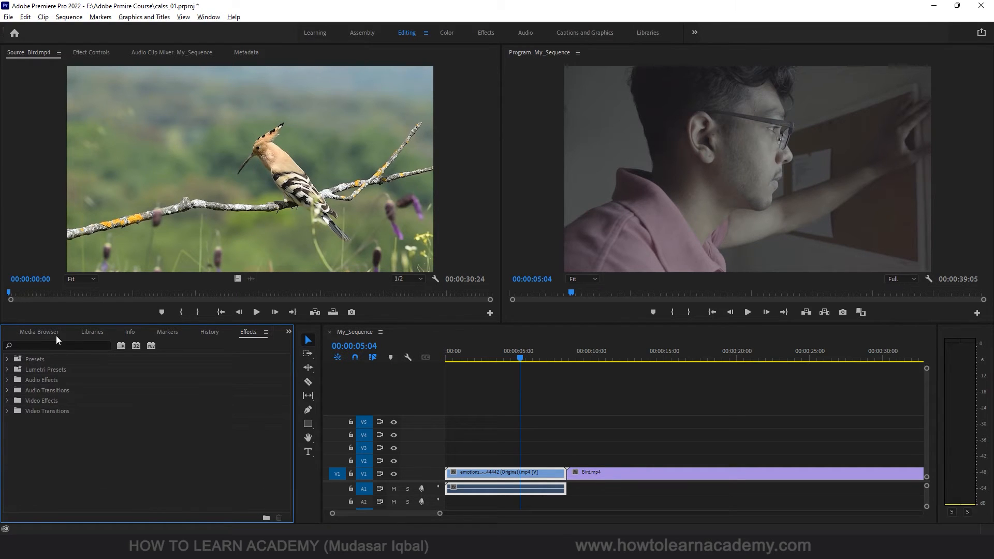
Search the effects for "black &", apply Black & White to the emotions clip, and show the clip's effect settings.
{"action": "left_click", "coordinate": [53, 346]}
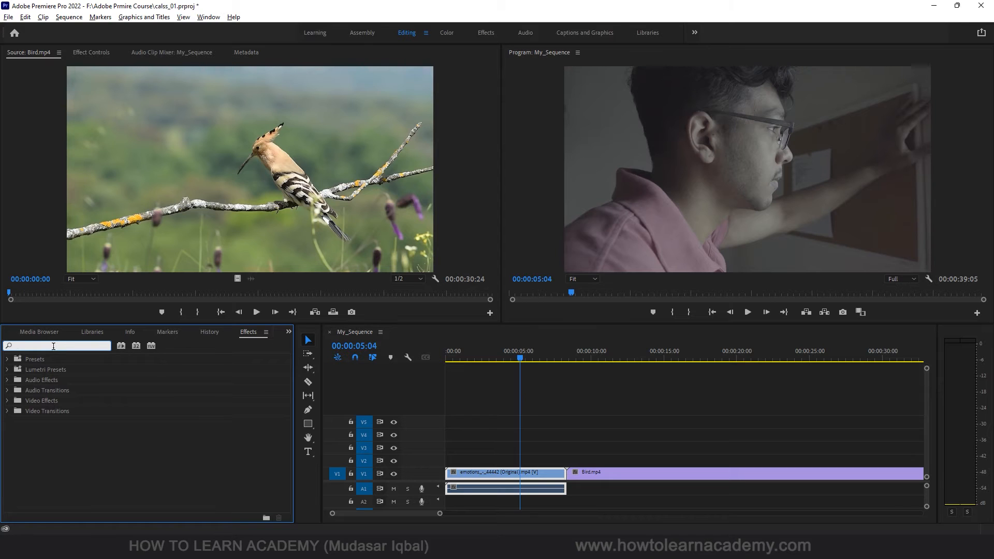
{"action": "type", "text": "black"}
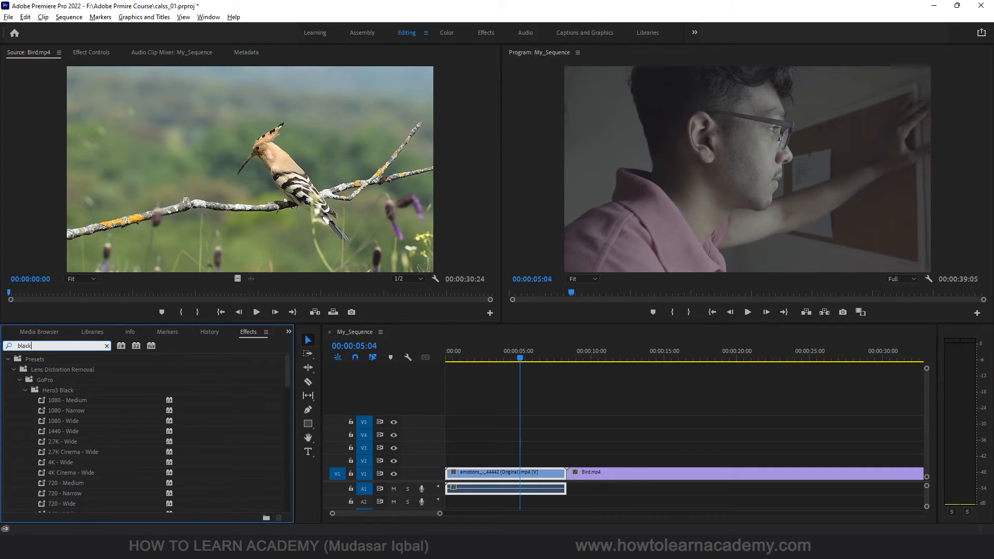
{"action": "type", "text": " &"}
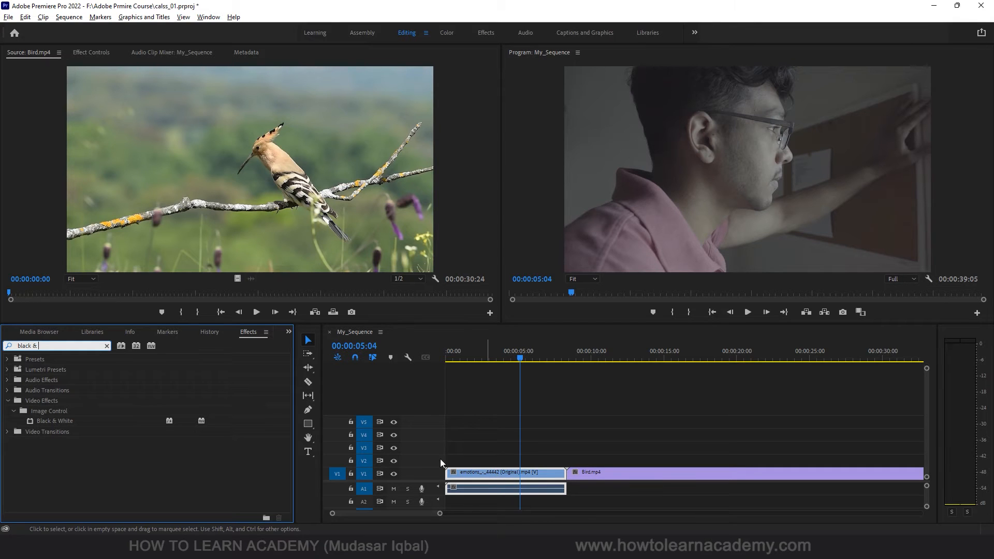
{"action": "left_click_drag", "start_coordinate": [53, 420], "coordinate": [467, 475]}
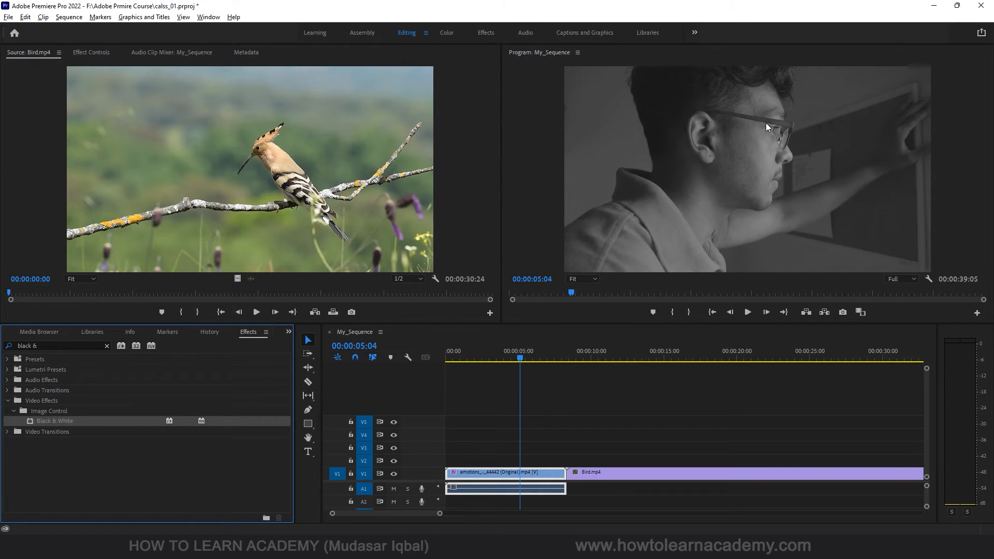
{"action": "left_click", "coordinate": [88, 53]}
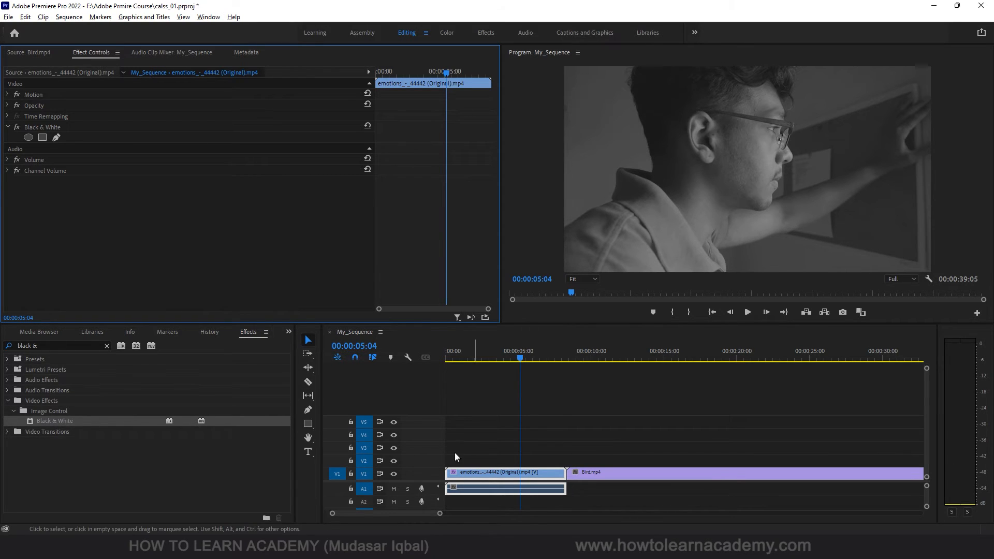
Search the effects for "tint" and apply the Tint effect to the selected emotions clip.
{"action": "left_click_drag", "start_coordinate": [76, 342], "coordinate": [2, 350]}
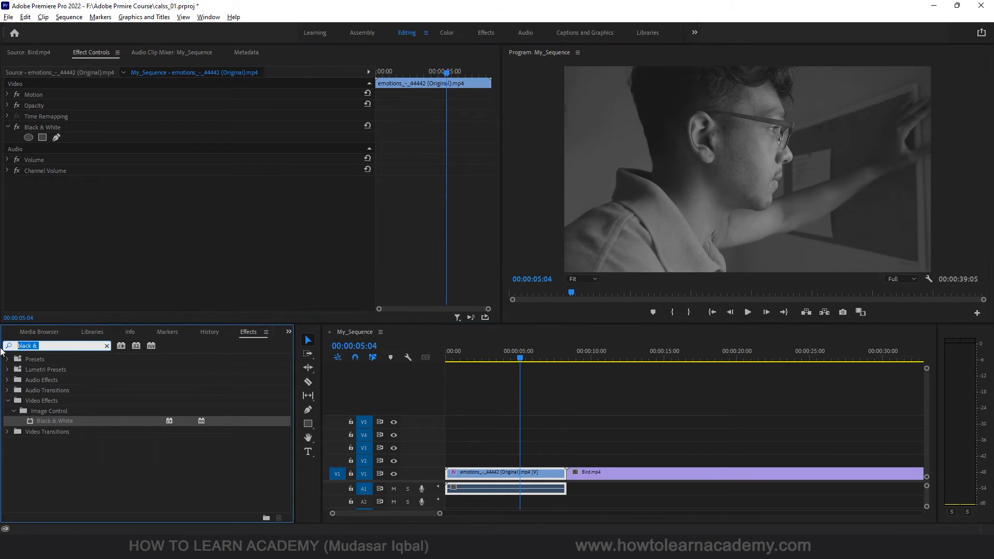
{"action": "type", "text": "tint"}
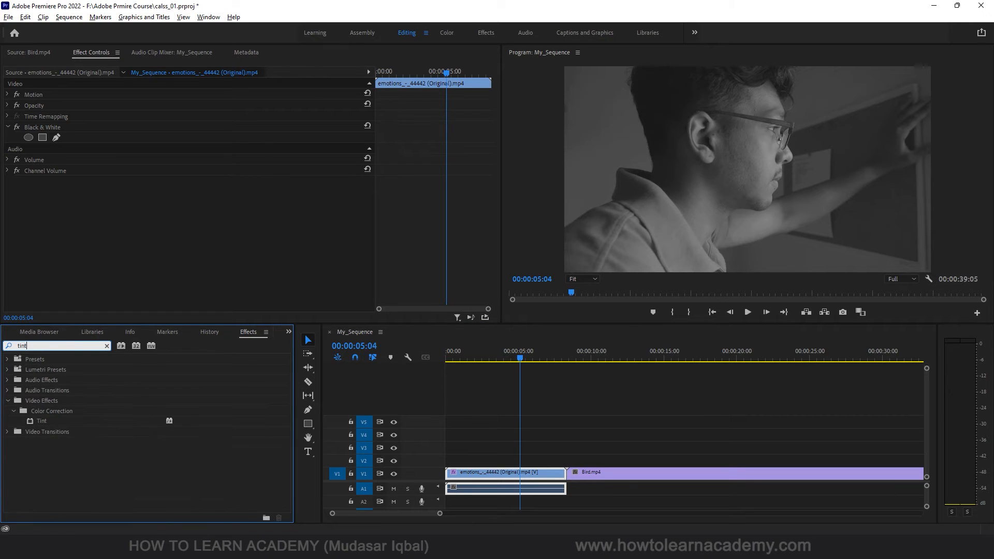
{"action": "left_click", "coordinate": [41, 422]}
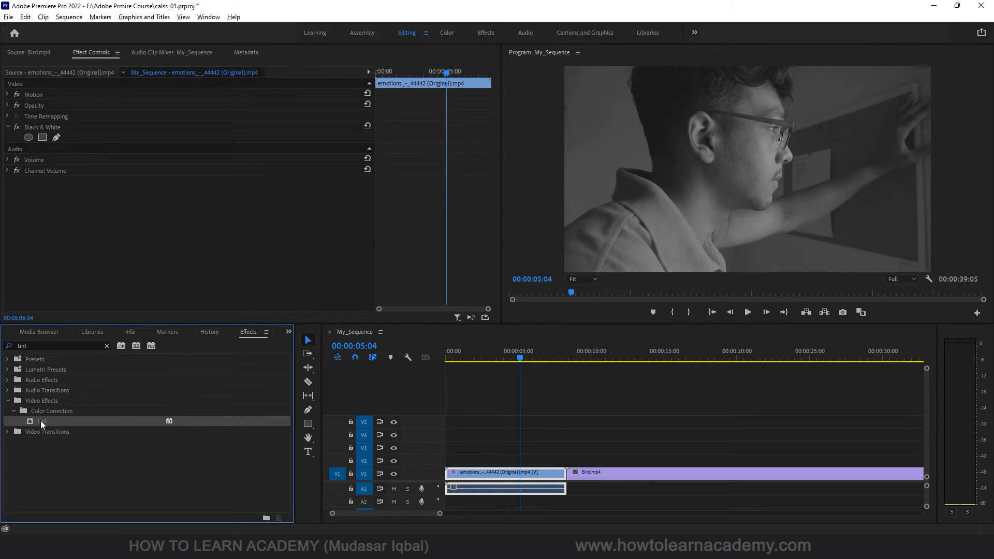
{"action": "double_click", "coordinate": [39, 420]}
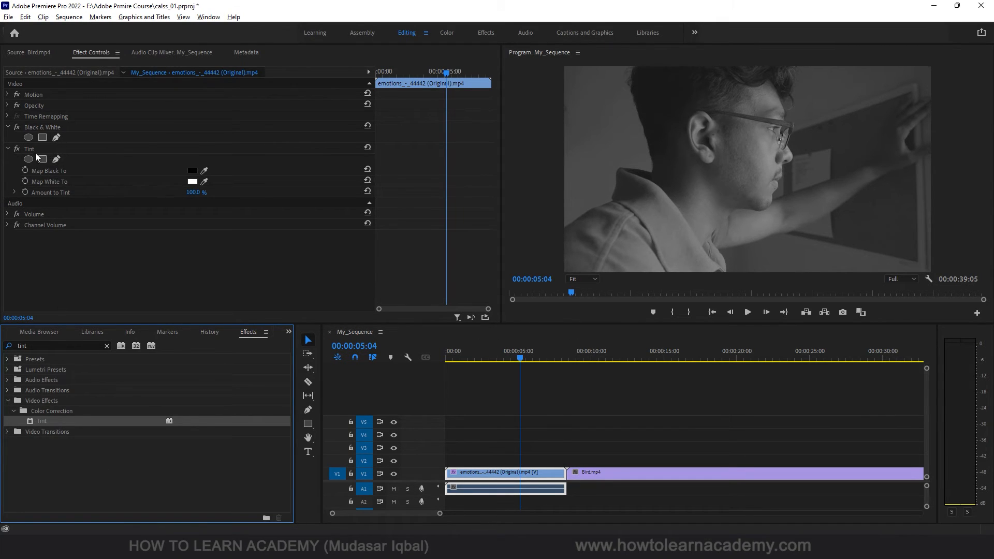
Set the Tint effect's Map White To colour to the muted tan A88E60.
{"action": "left_click", "coordinate": [64, 149]}
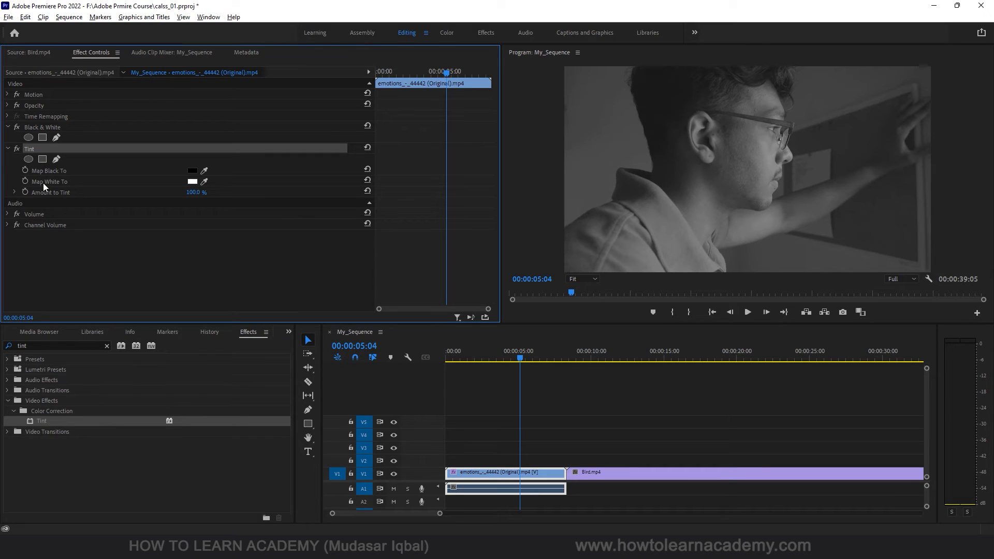
{"action": "left_click", "coordinate": [192, 181]}
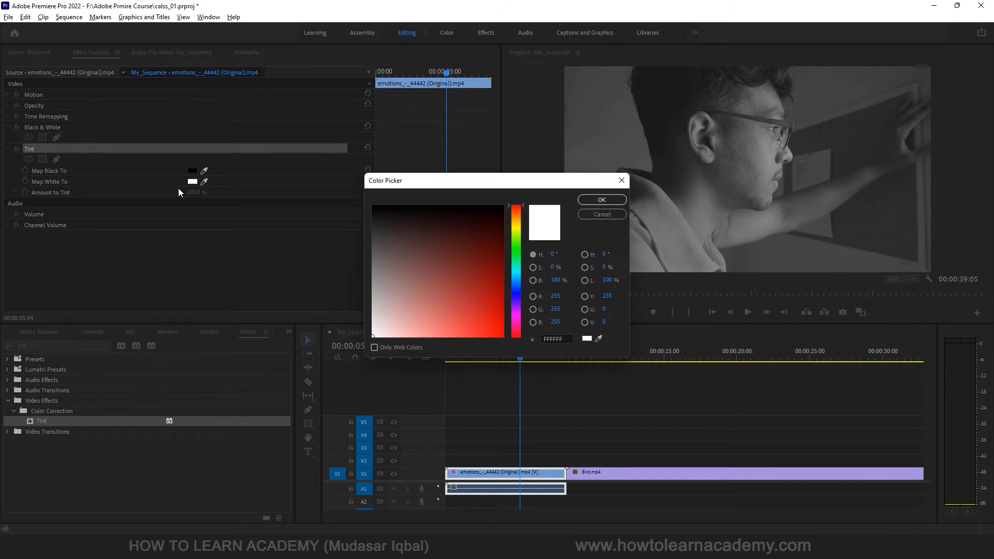
{"action": "left_click", "coordinate": [516, 223]}
{"action": "mouse_move", "coordinate": [520, 230]}
{"action": "left_mouse_down"}
{"action": "mouse_move", "coordinate": [521, 241]}
{"action": "mouse_move", "coordinate": [523, 219]}
{"action": "left_mouse_up"}
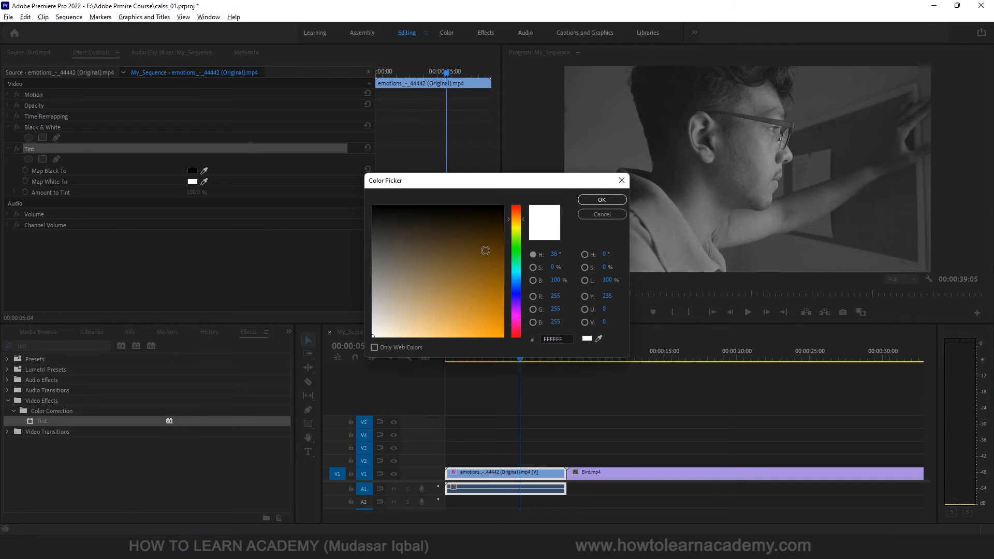
{"action": "left_click", "coordinate": [447, 291]}
{"action": "mouse_move", "coordinate": [448, 290]}
{"action": "left_mouse_down"}
{"action": "mouse_move", "coordinate": [447, 274]}
{"action": "mouse_move", "coordinate": [443, 288]}
{"action": "mouse_move", "coordinate": [428, 292]}
{"action": "left_mouse_up"}
{"action": "left_click", "coordinate": [602, 200]}
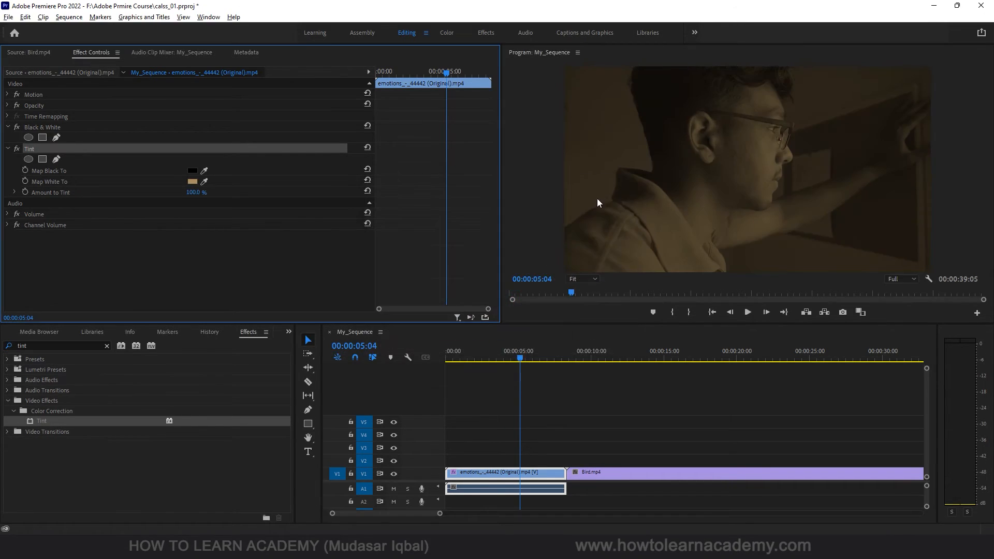
Change the Tint effect's Map White To colour to the brighter tan CAA668.
{"action": "left_click", "coordinate": [193, 181]}
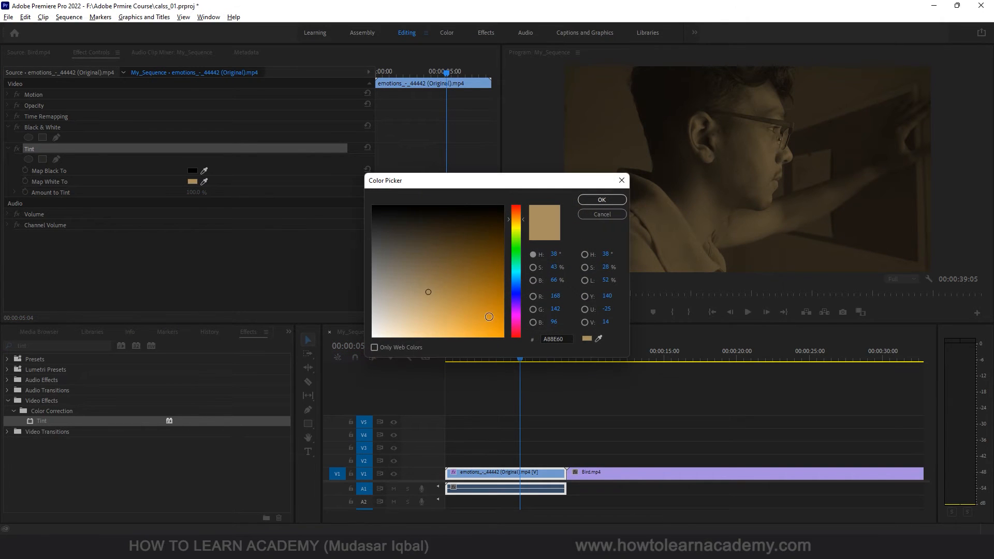
{"action": "left_click", "coordinate": [520, 226]}
{"action": "left_click_drag", "start_coordinate": [520, 226], "coordinate": [521, 219]}
{"action": "left_click_drag", "start_coordinate": [443, 268], "coordinate": [436, 309]}
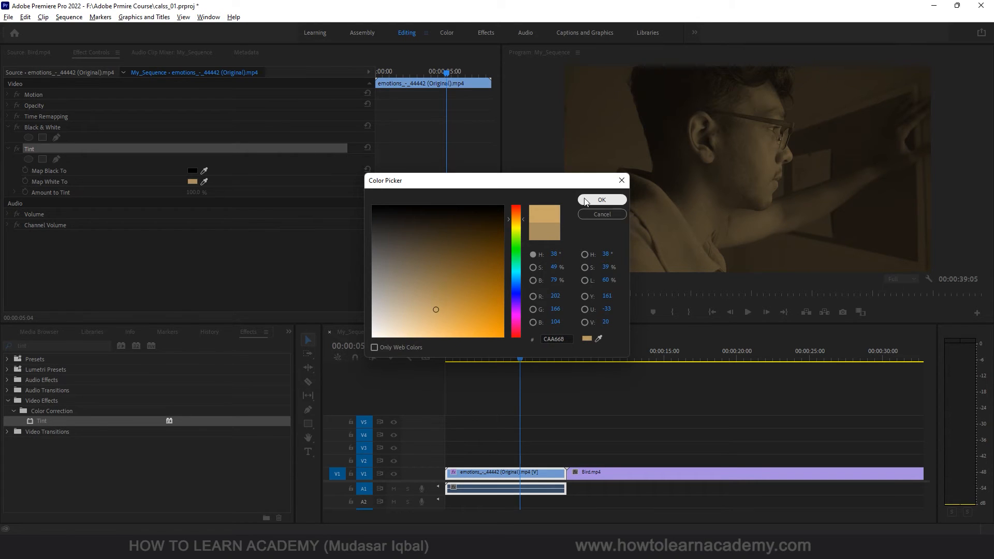
{"action": "left_click", "coordinate": [600, 200]}
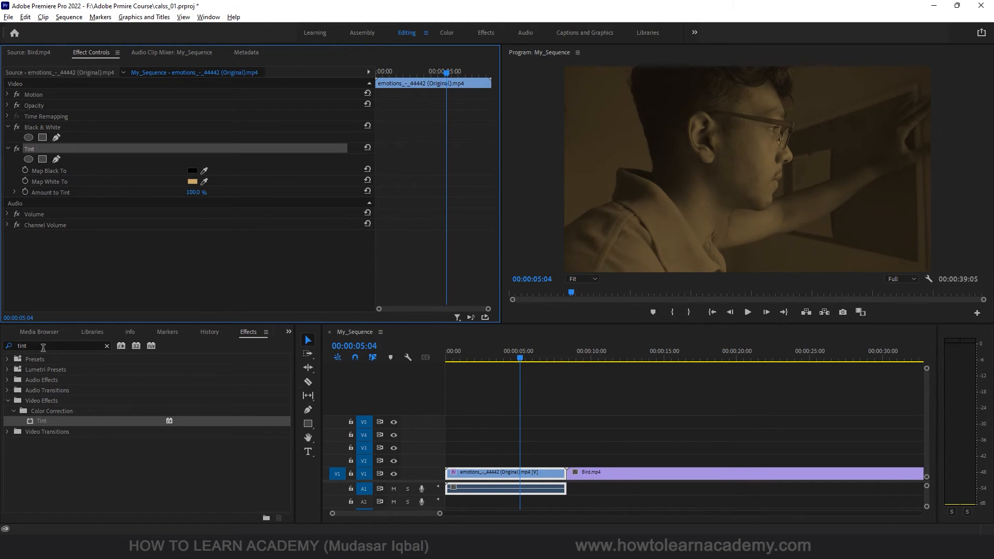
Search the effects for "contrast" and add Auto Contrast to the emotions clip below Tint.
{"action": "left_click", "coordinate": [46, 348]}
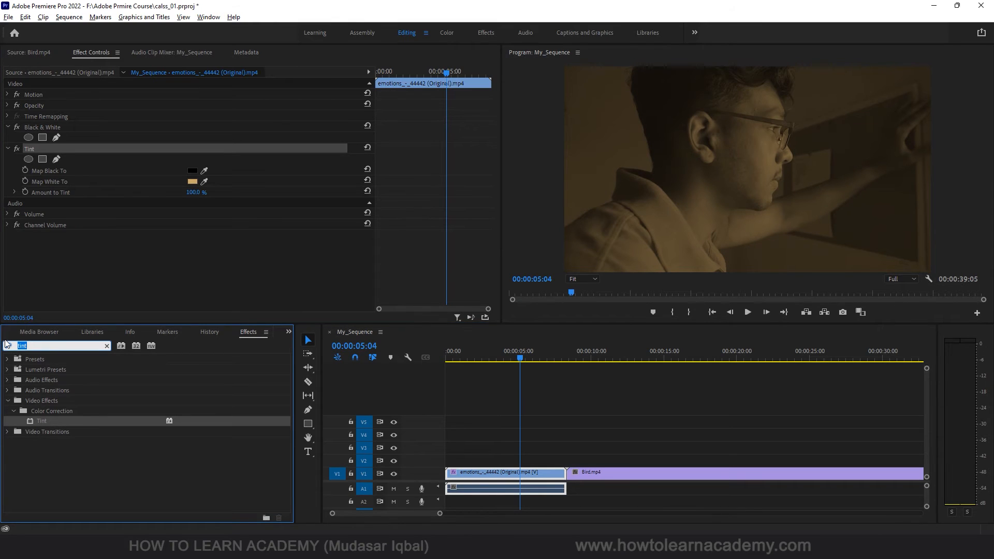
{"action": "type", "text": "cont"}
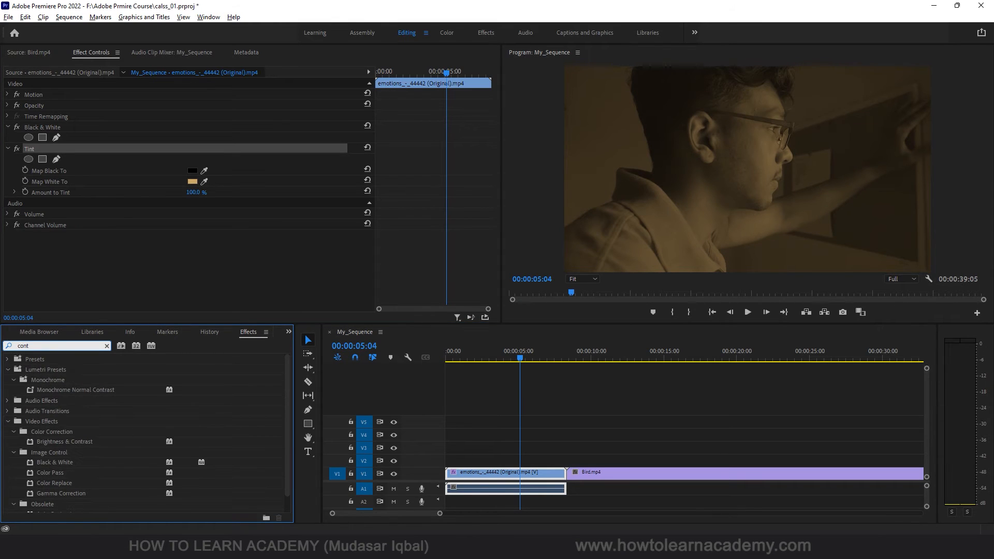
{"action": "type", "text": "rast"}
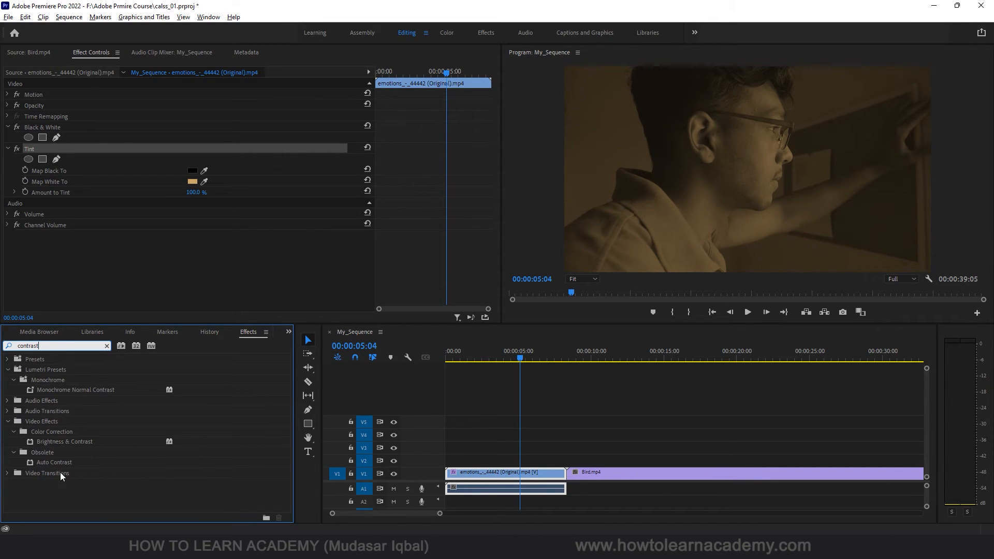
{"action": "left_click_drag", "start_coordinate": [56, 465], "coordinate": [48, 217]}
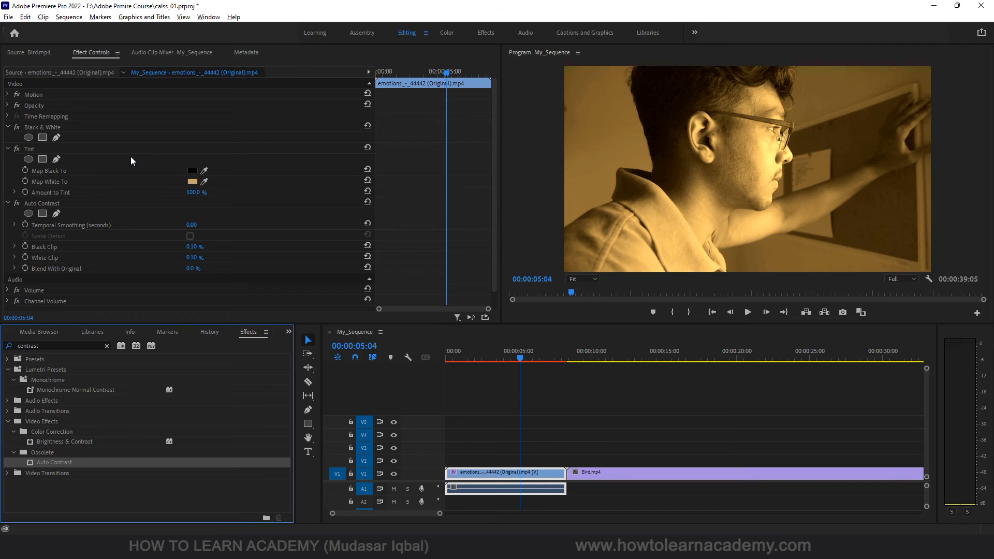
Turn Black & White, Tint and Auto Contrast off and on again one at a time to compare their influence on the picture.
{"action": "left_click", "coordinate": [16, 128]}
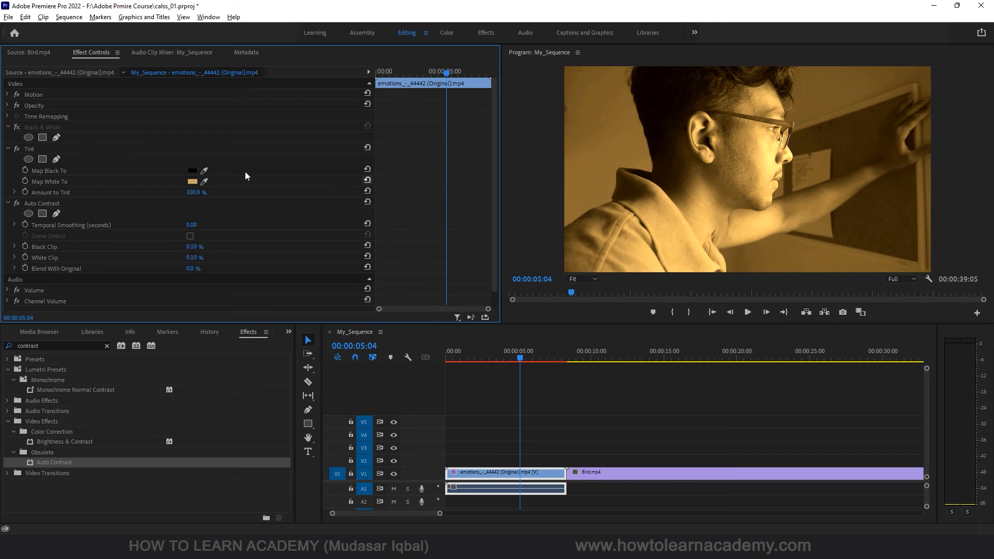
{"action": "left_click", "coordinate": [17, 126]}
{"action": "left_click", "coordinate": [16, 149]}
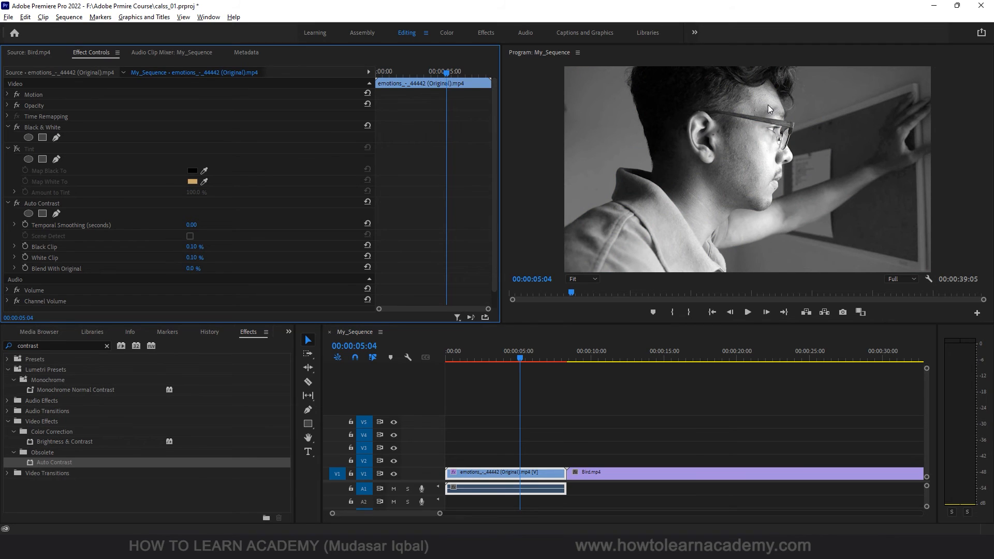
{"action": "left_click", "coordinate": [17, 150]}
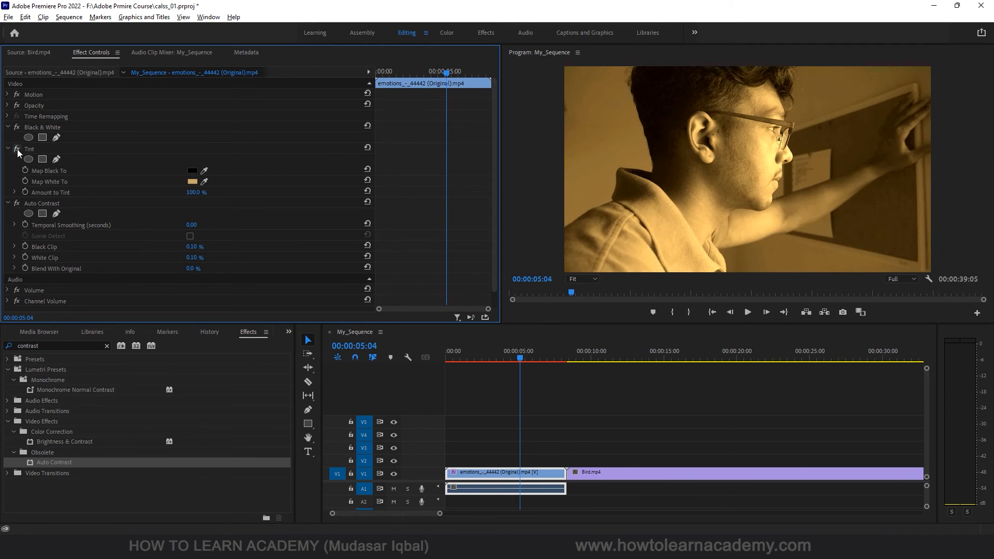
{"action": "left_click", "coordinate": [17, 203]}
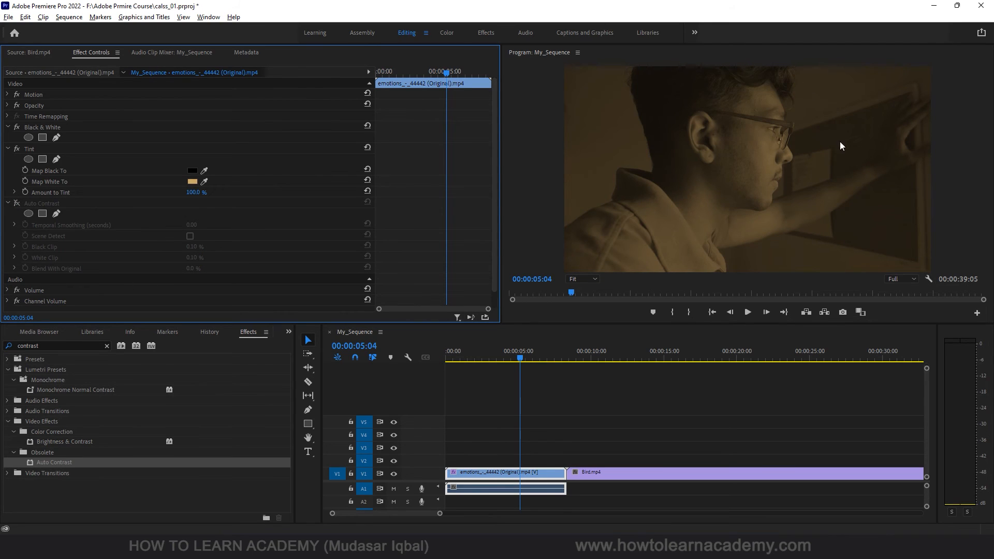
{"action": "left_click", "coordinate": [18, 204]}
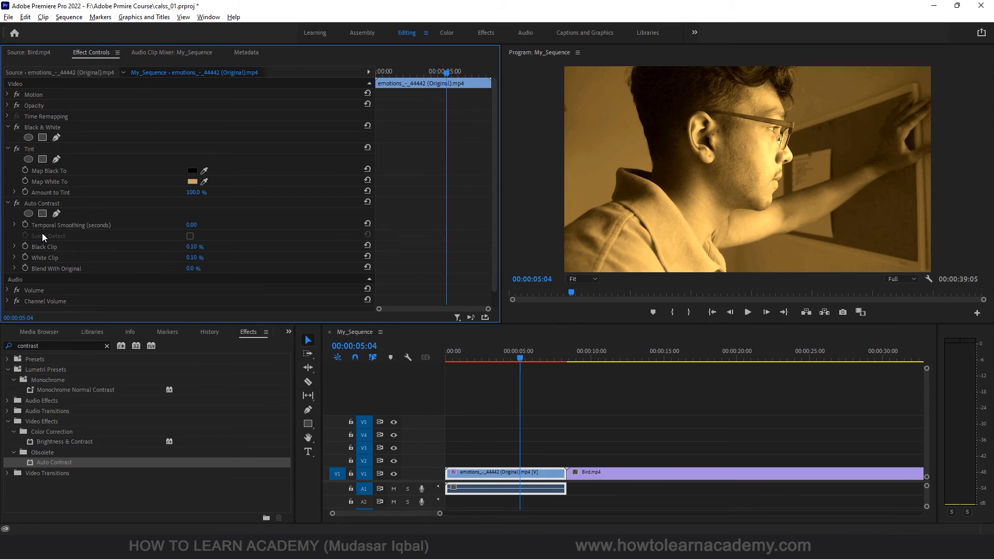
{"action": "scroll", "coordinate": [42, 233], "scroll_direction": "down", "scroll_amount": 1}
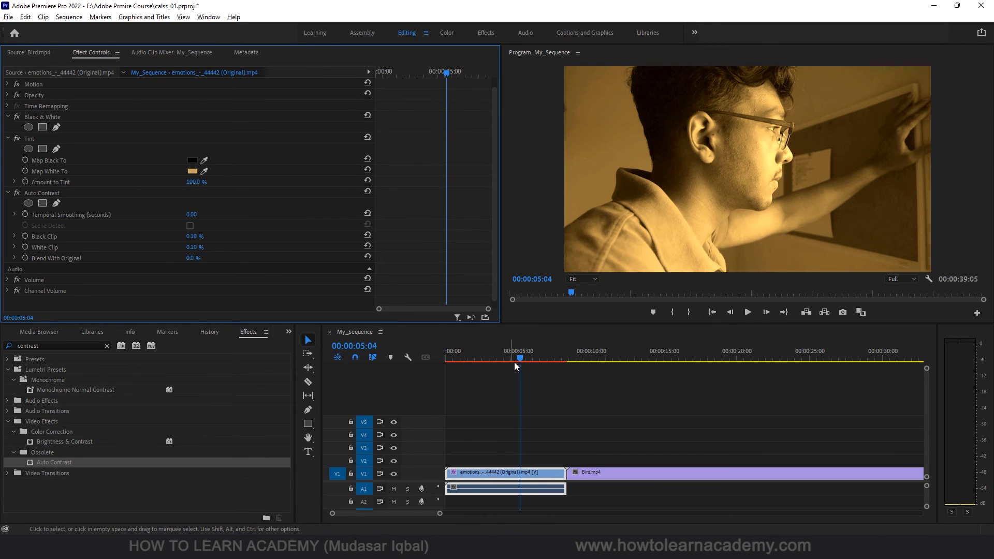
Check the Bird.mp4 clip's effects at 00:00:13:13, and return to the emotions clip with the playhead at 00:00:03:11.
{"action": "left_click_drag", "start_coordinate": [515, 363], "coordinate": [640, 369]}
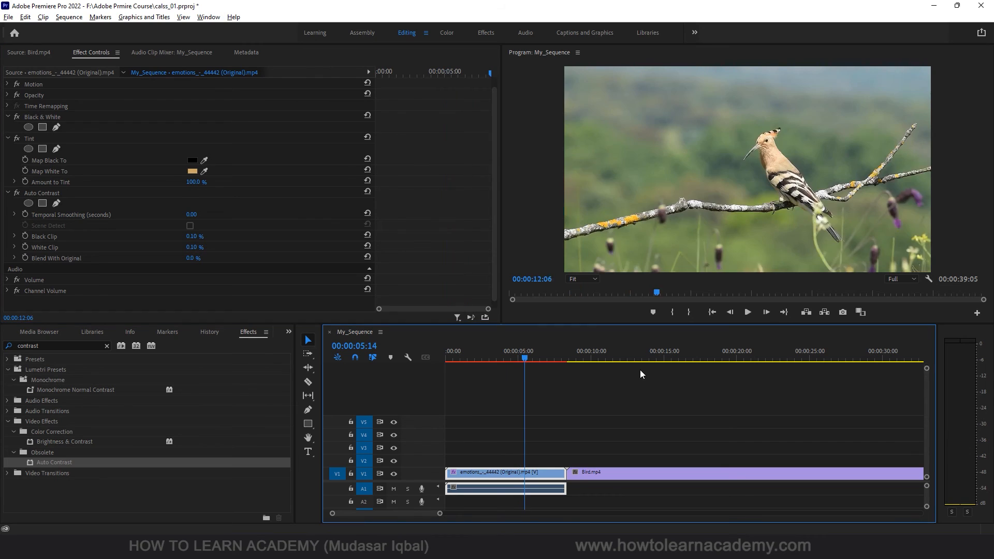
{"action": "left_click", "coordinate": [614, 474]}
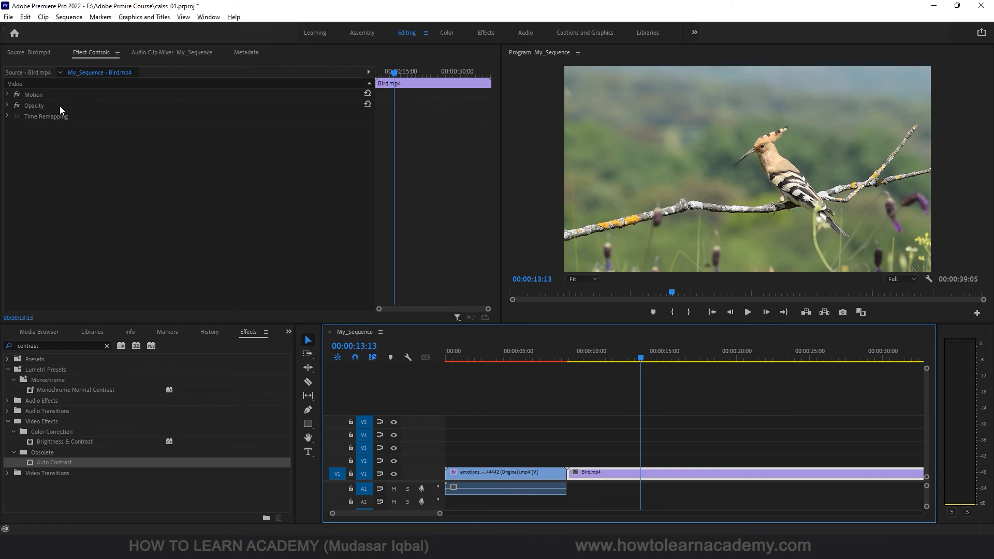
{"action": "left_click", "coordinate": [507, 471]}
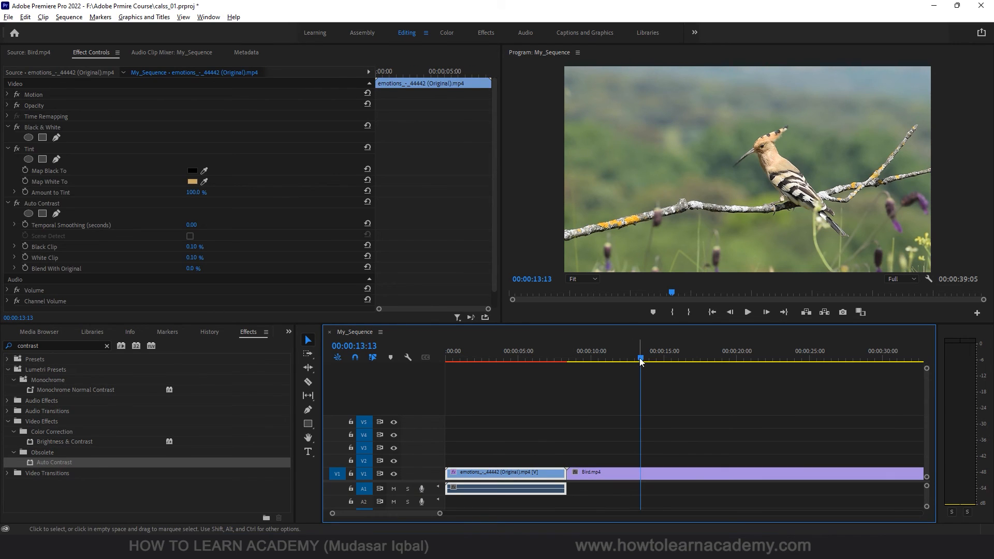
{"action": "left_click", "coordinate": [493, 363]}
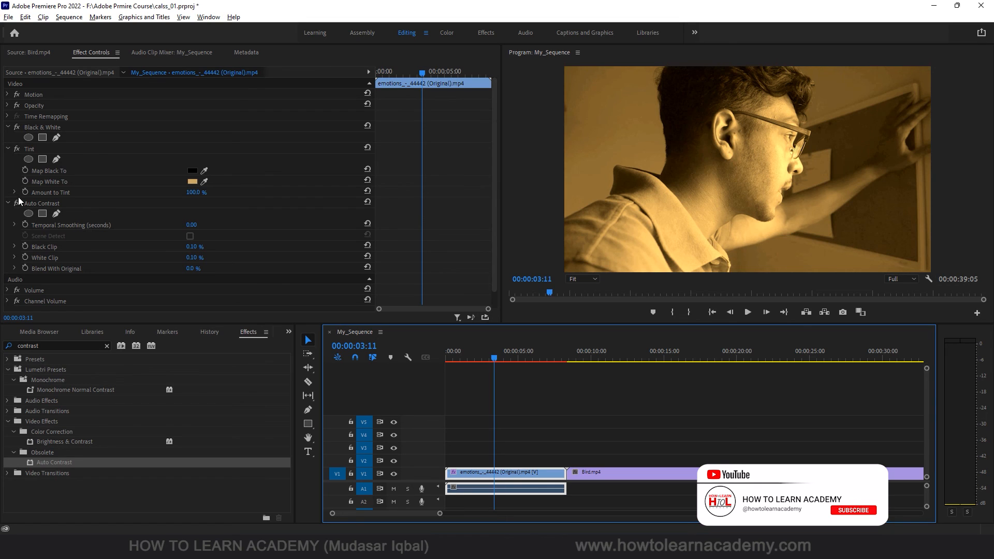
Collapse the Tint and Auto Contrast settings and reorder the effects so Black & White sits between them.
{"action": "left_click", "coordinate": [7, 149]}
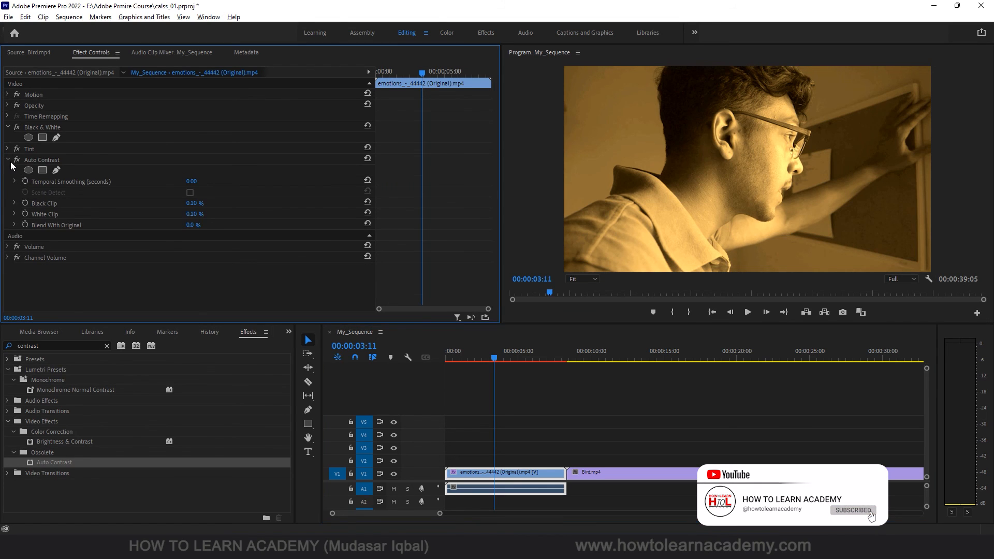
{"action": "left_click", "coordinate": [8, 160]}
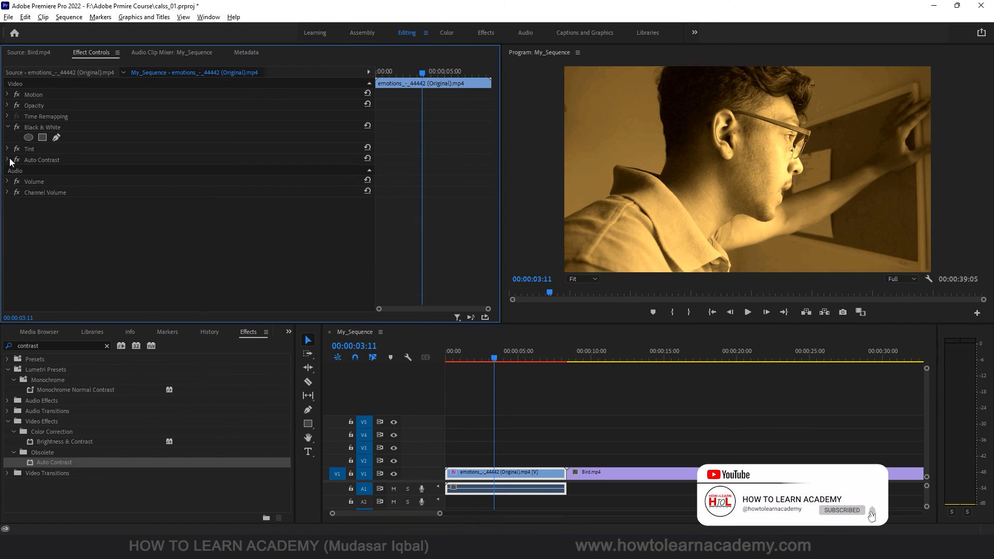
{"action": "left_click", "coordinate": [46, 132]}
{"action": "left_click_drag", "start_coordinate": [45, 134], "coordinate": [44, 155]}
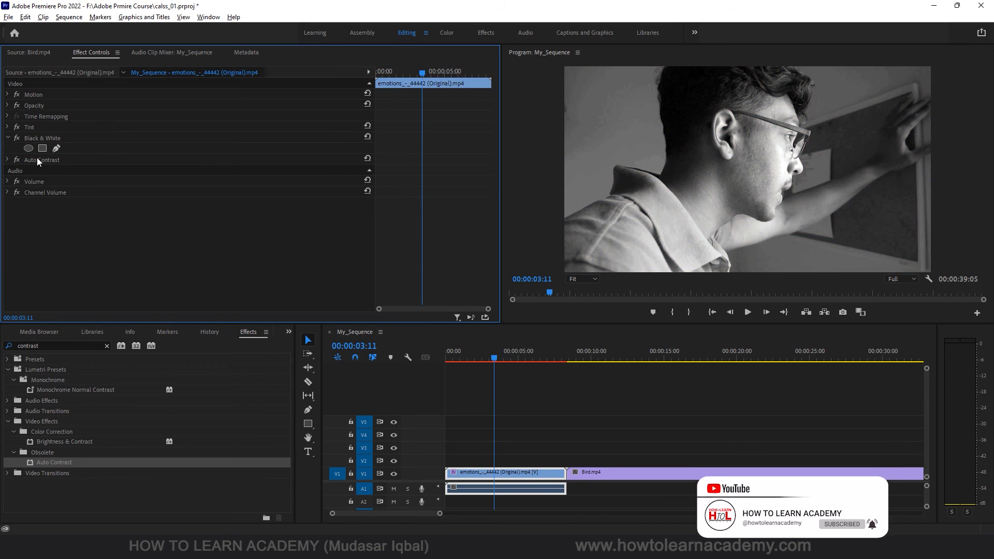
Move the Black & White effect back above Tint in the emotions clip's effect order.
{"action": "left_click", "coordinate": [43, 129]}
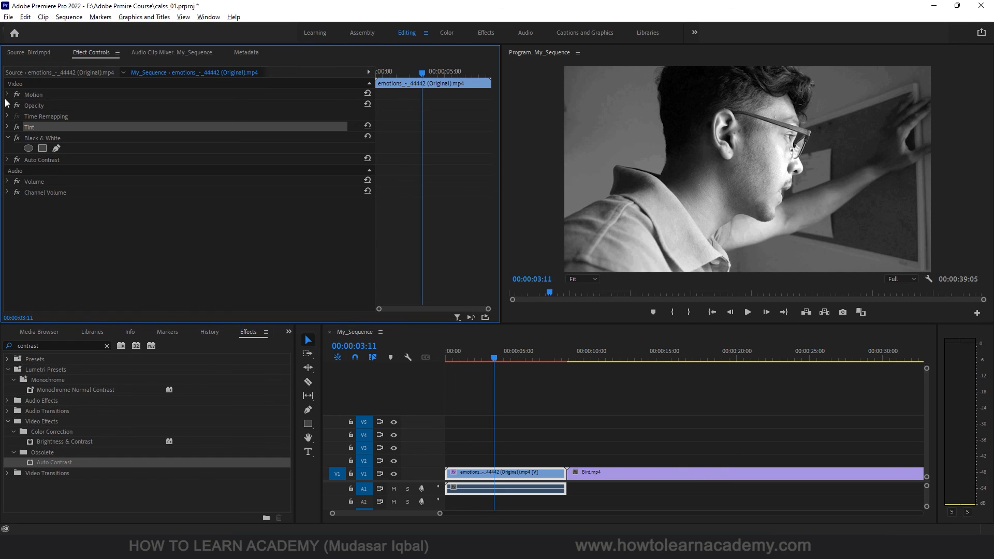
{"action": "left_click", "coordinate": [34, 140]}
{"action": "left_click_drag", "start_coordinate": [34, 140], "coordinate": [33, 124]}
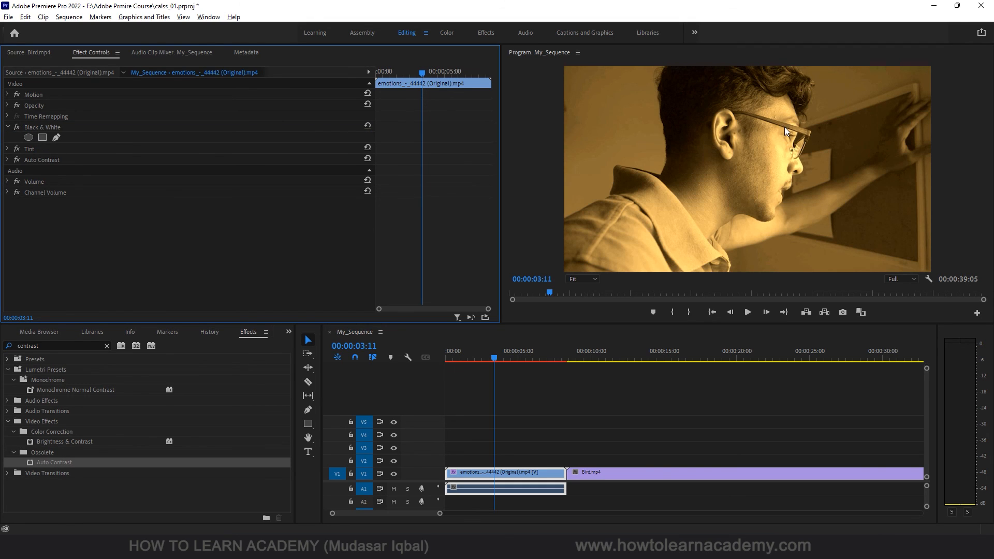